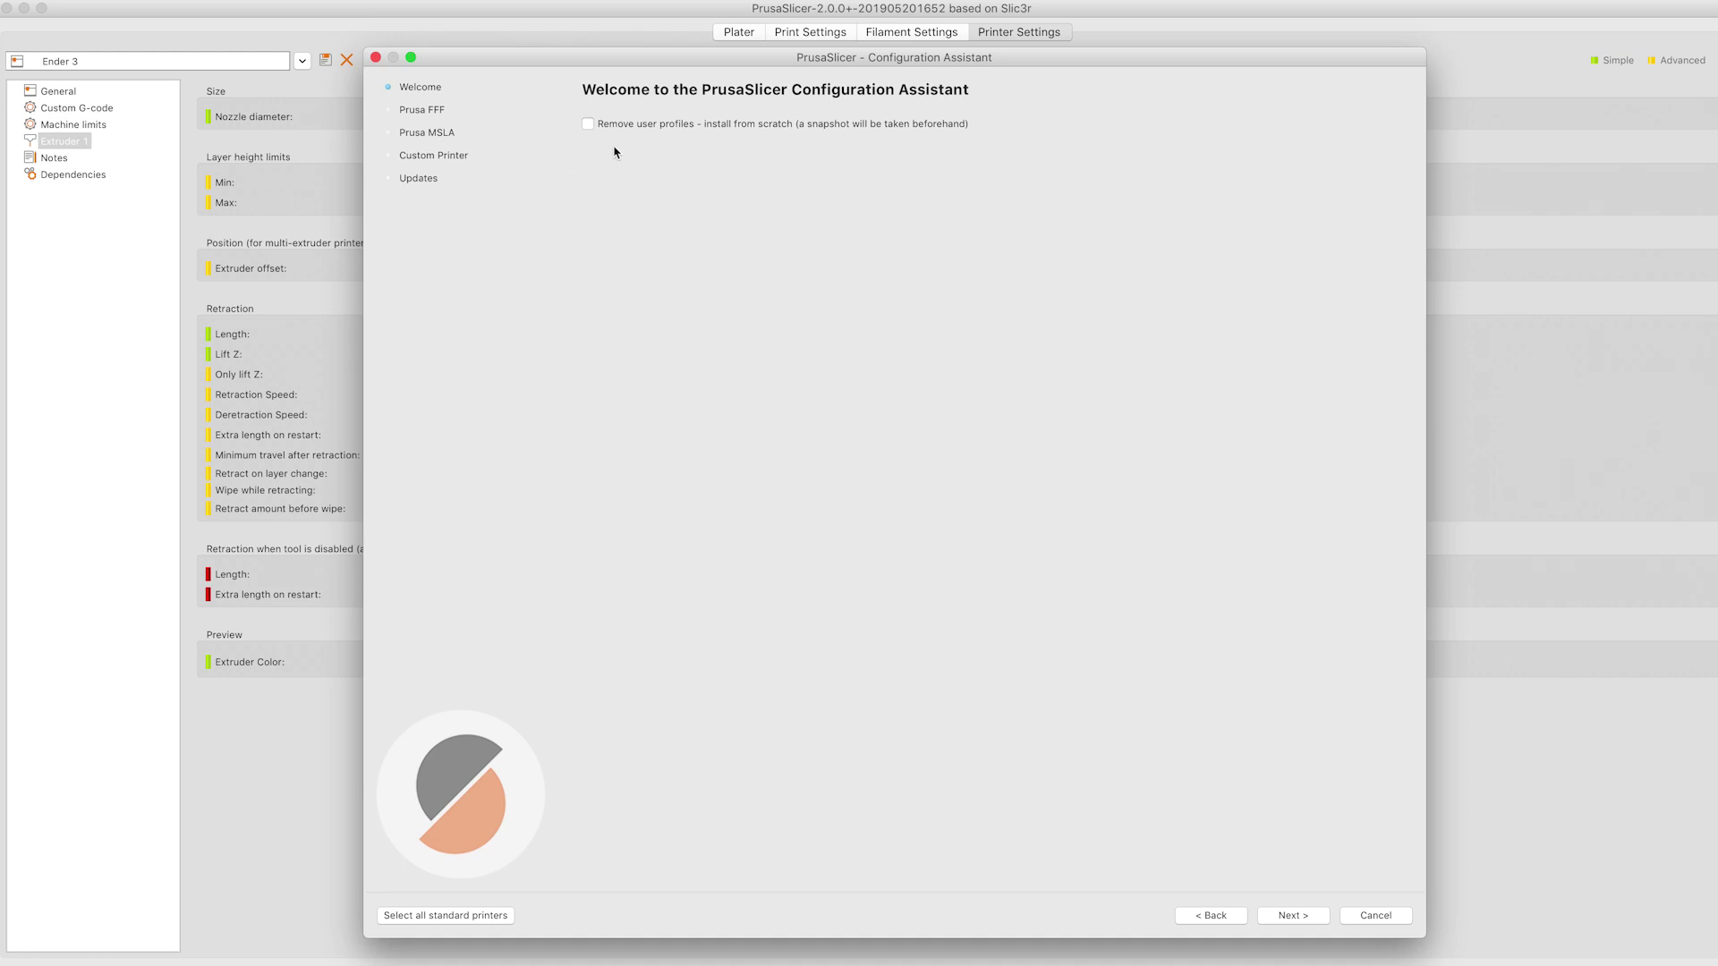
# Define a custom printer profile named 'Ender 3 Demo' in the configuration wizard
pyautogui.click(1293, 915)
pyautogui.click(1295, 915)
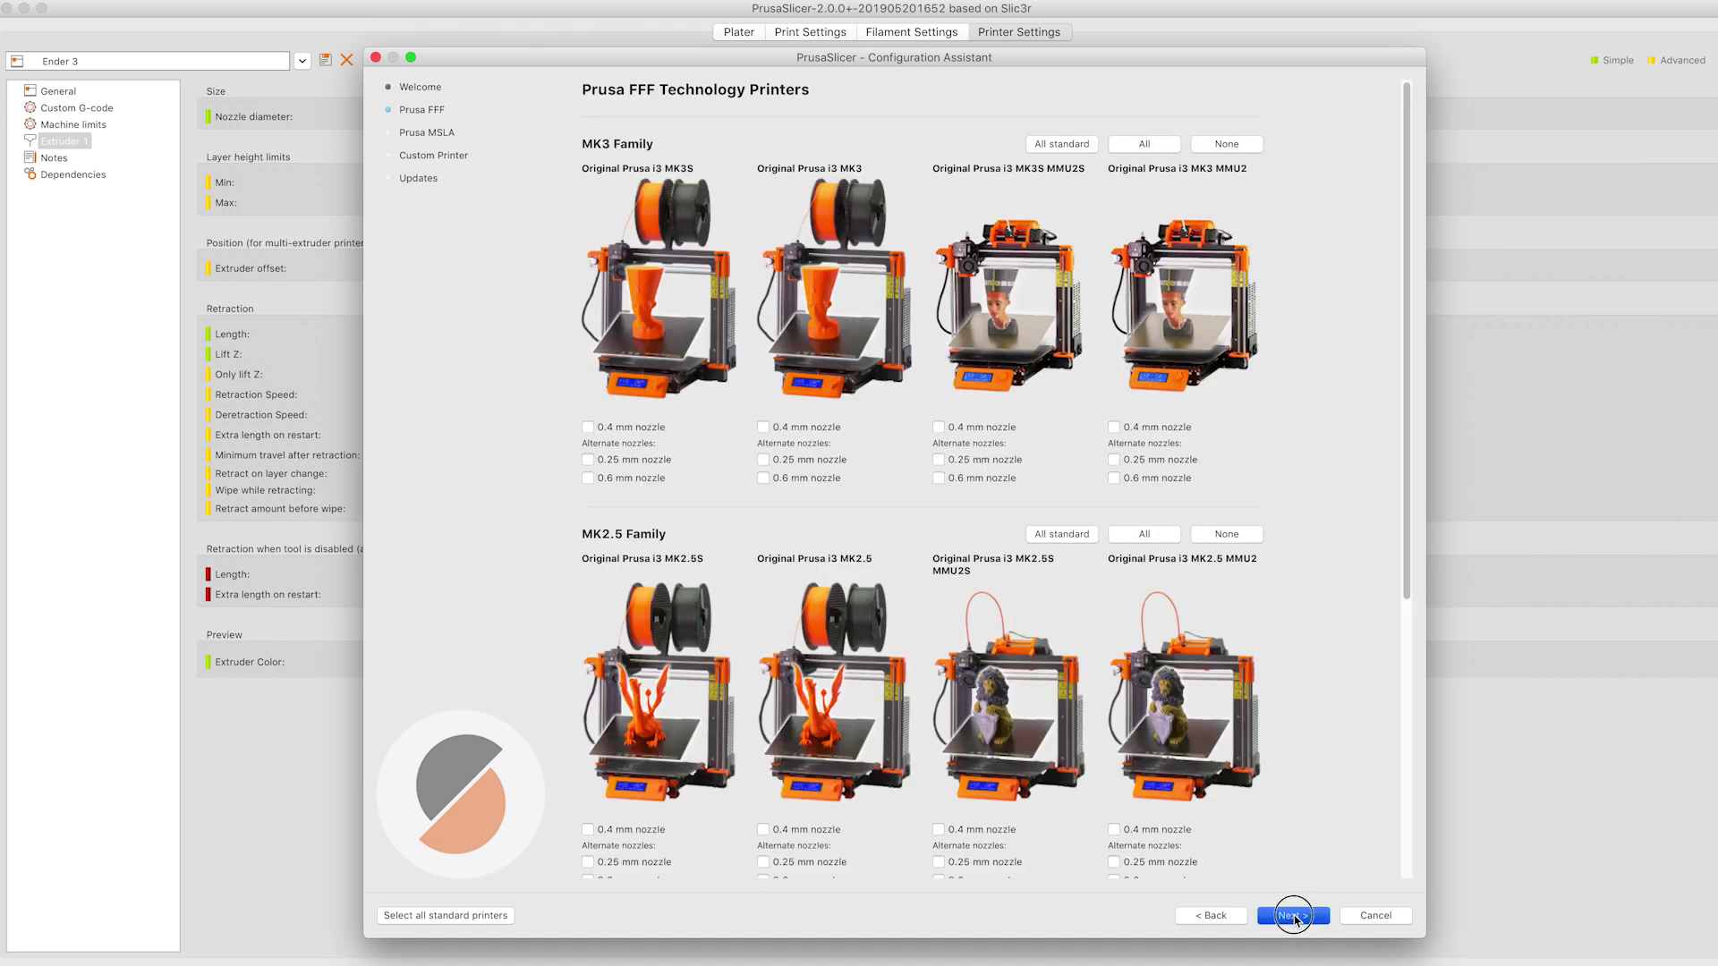
pyautogui.click(1300, 919)
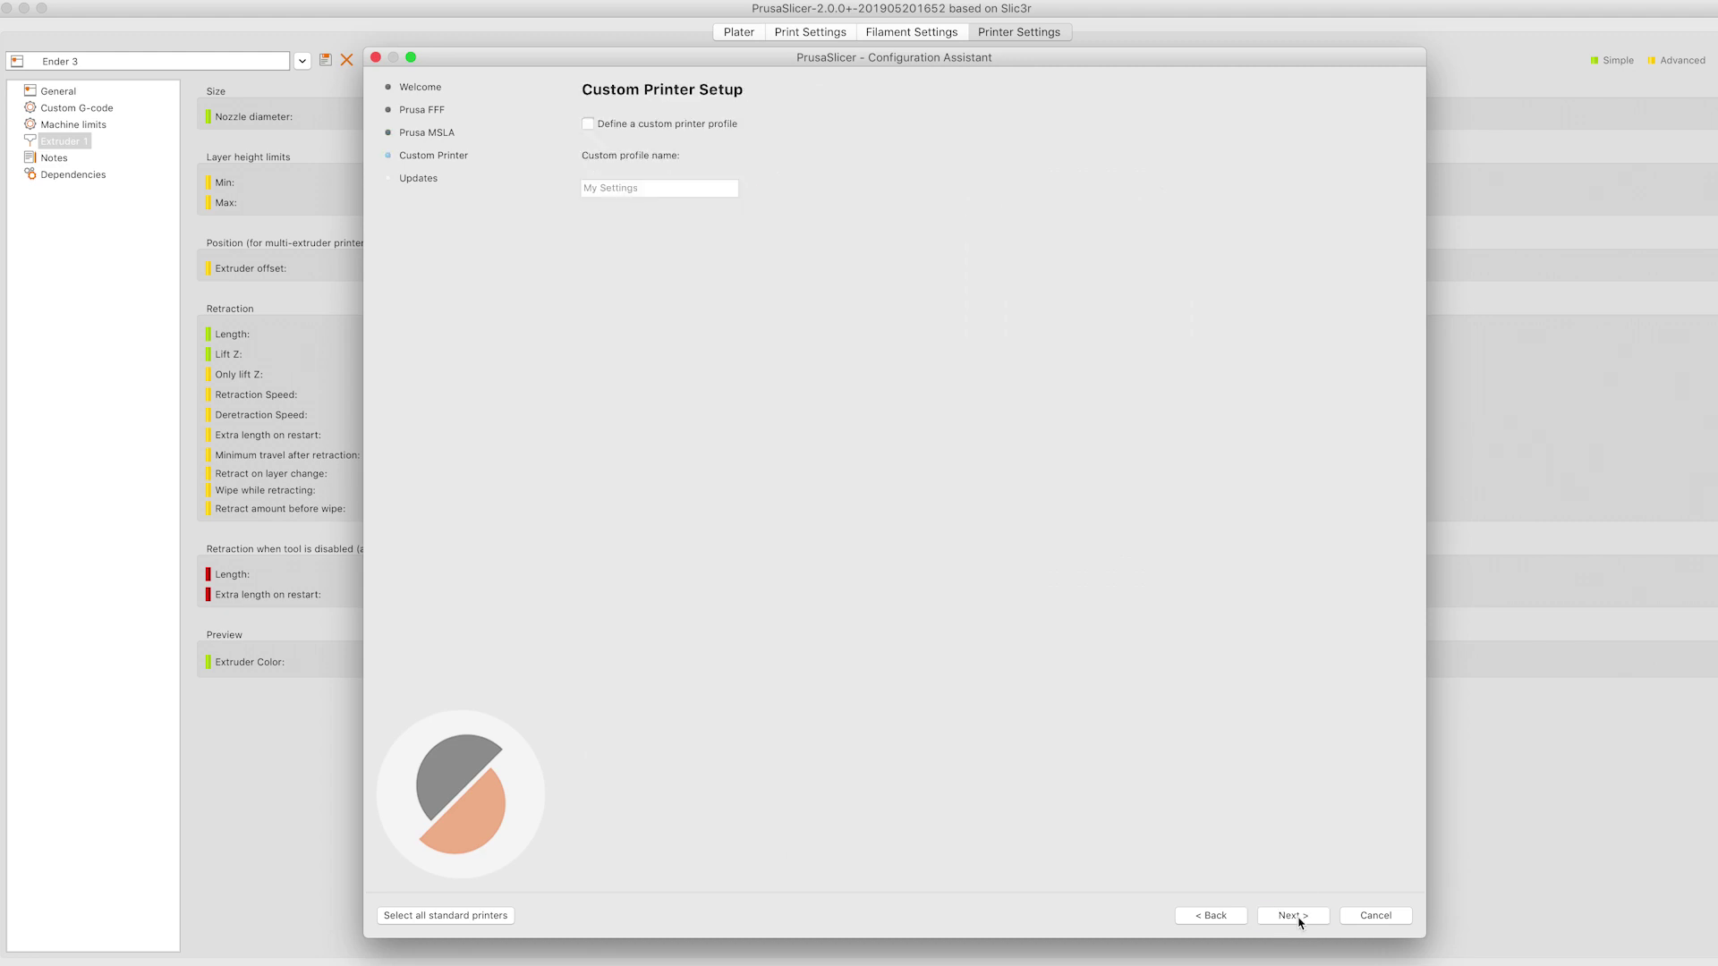
pyautogui.click(588, 123)
pyautogui.click(676, 187)
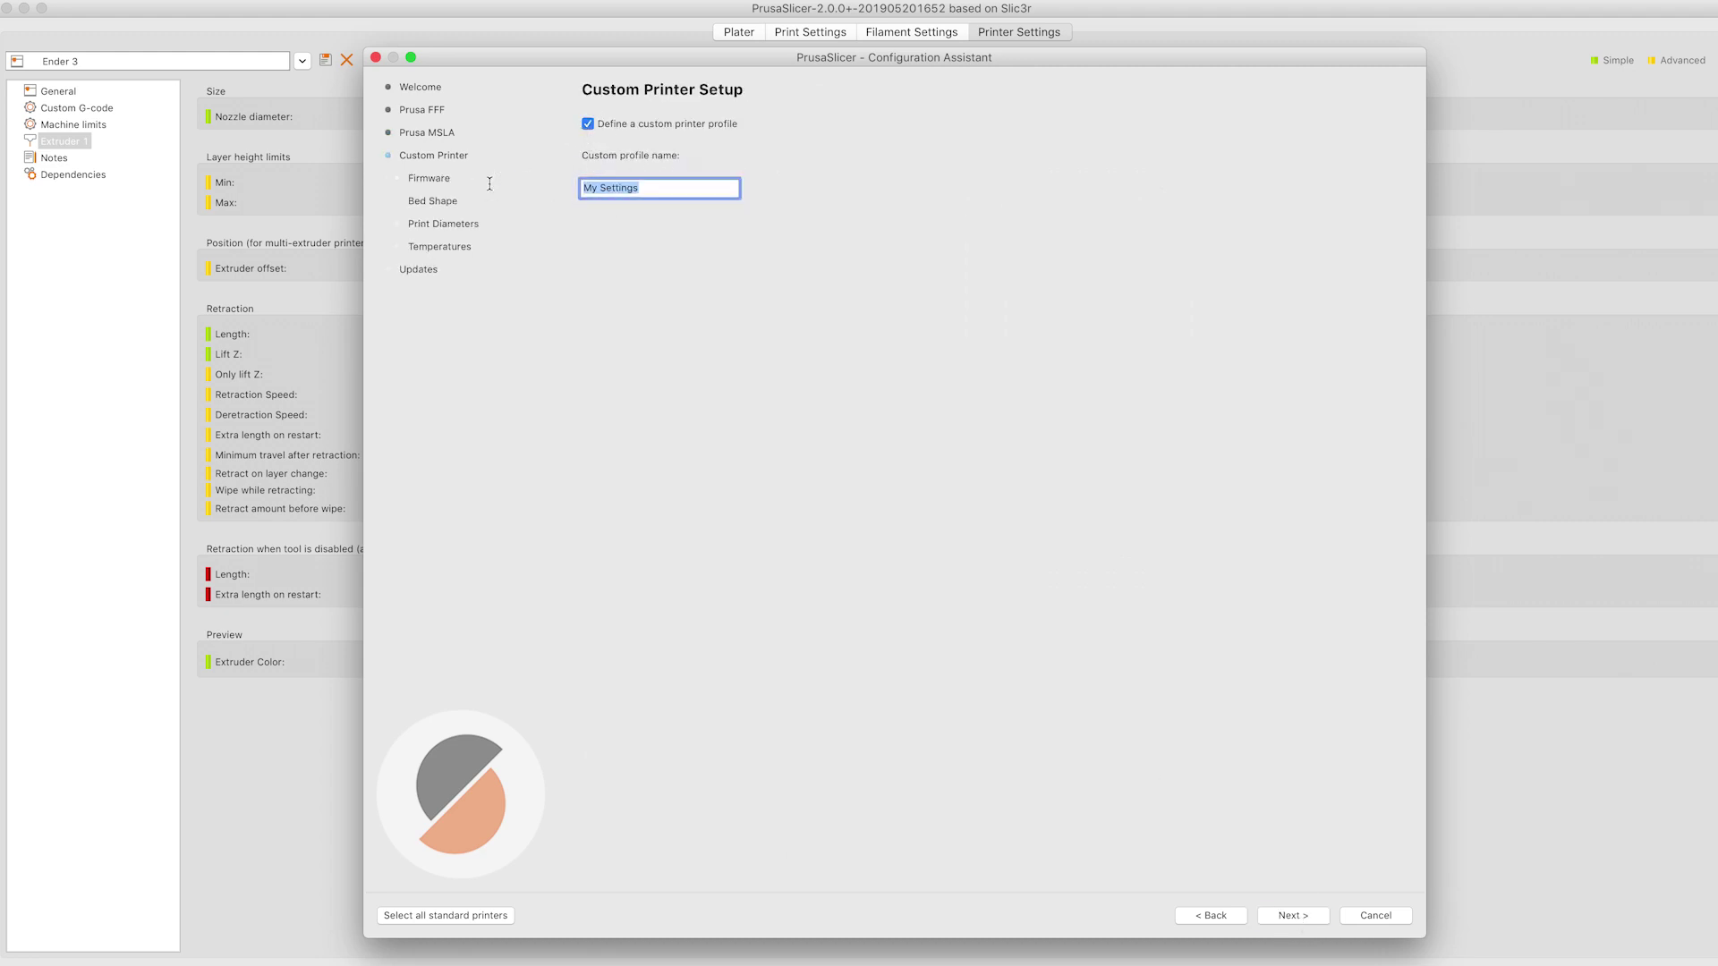
pyautogui.write('Ender 3 Demo')
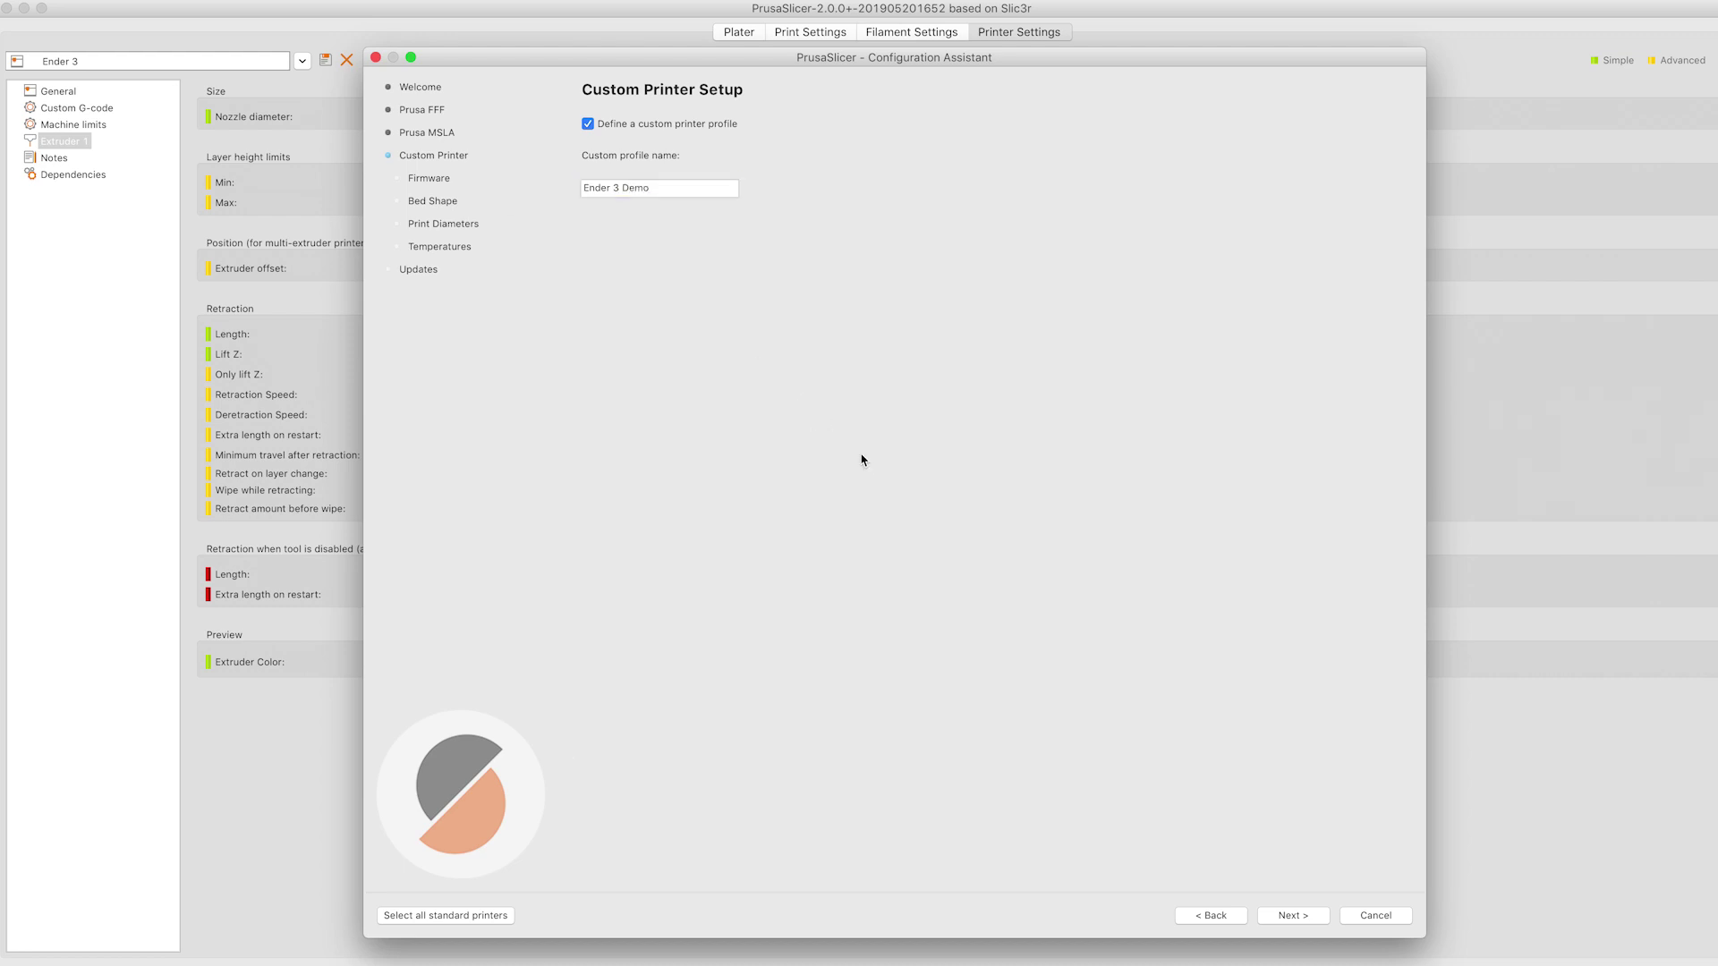
# Choose Marlin as the printer's firmware type and continue to the bed shape page
pyautogui.click(1289, 916)
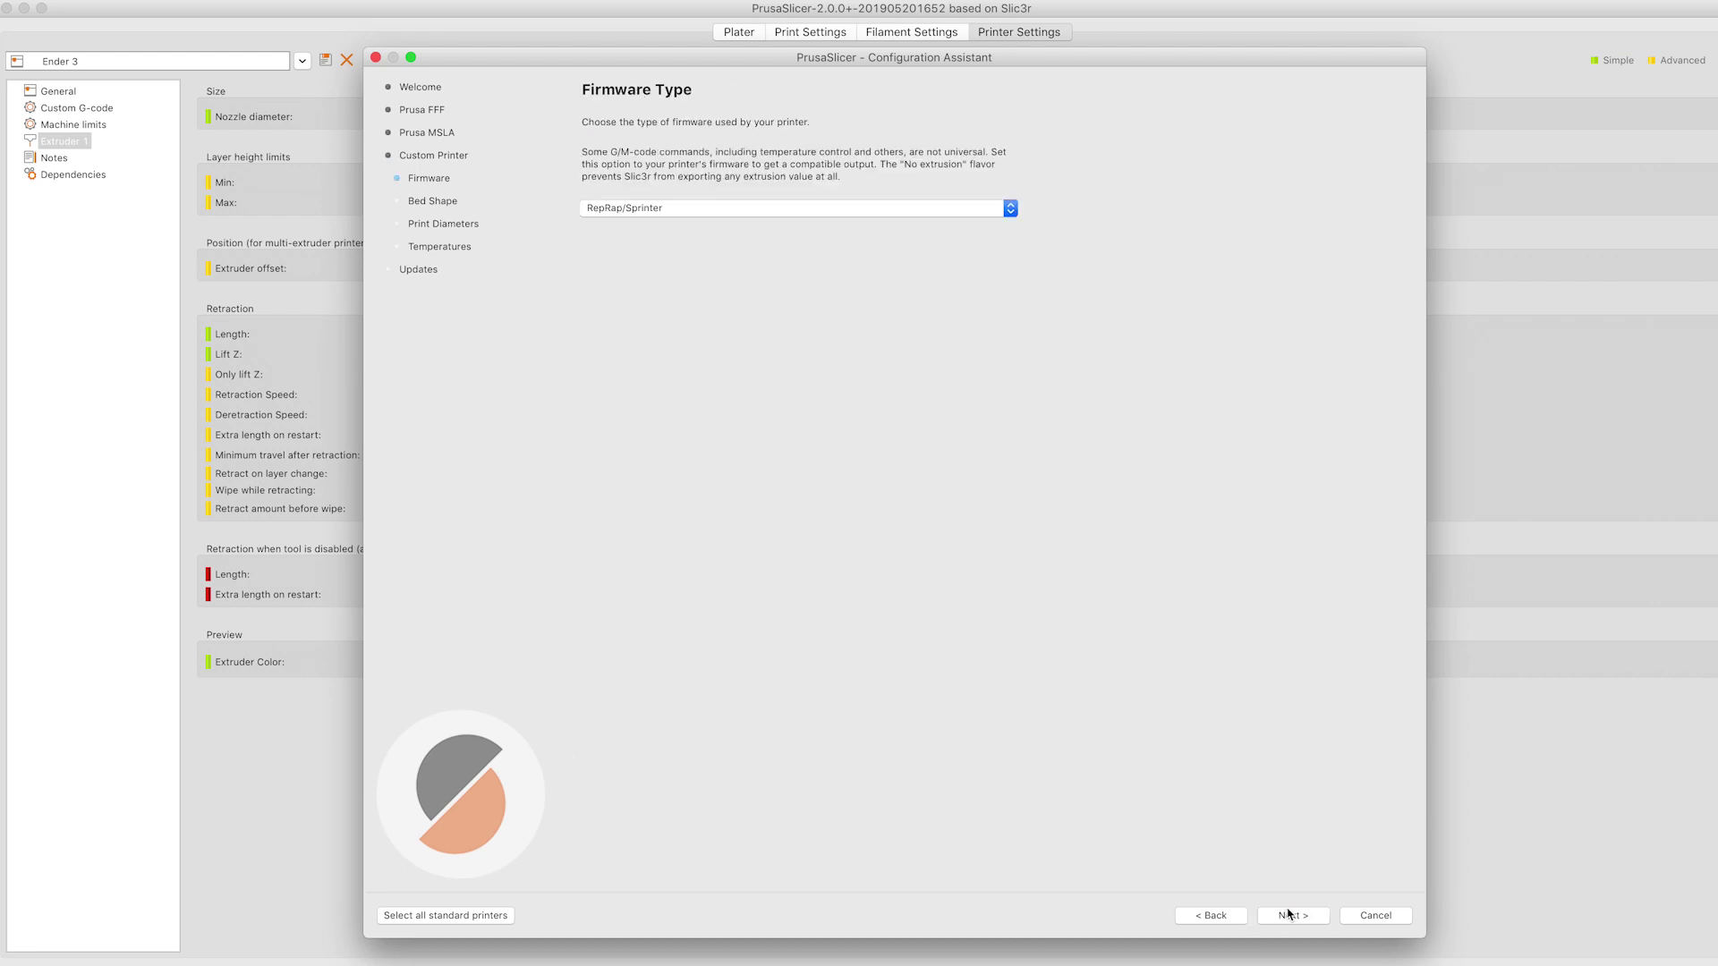
pyautogui.click(721, 209)
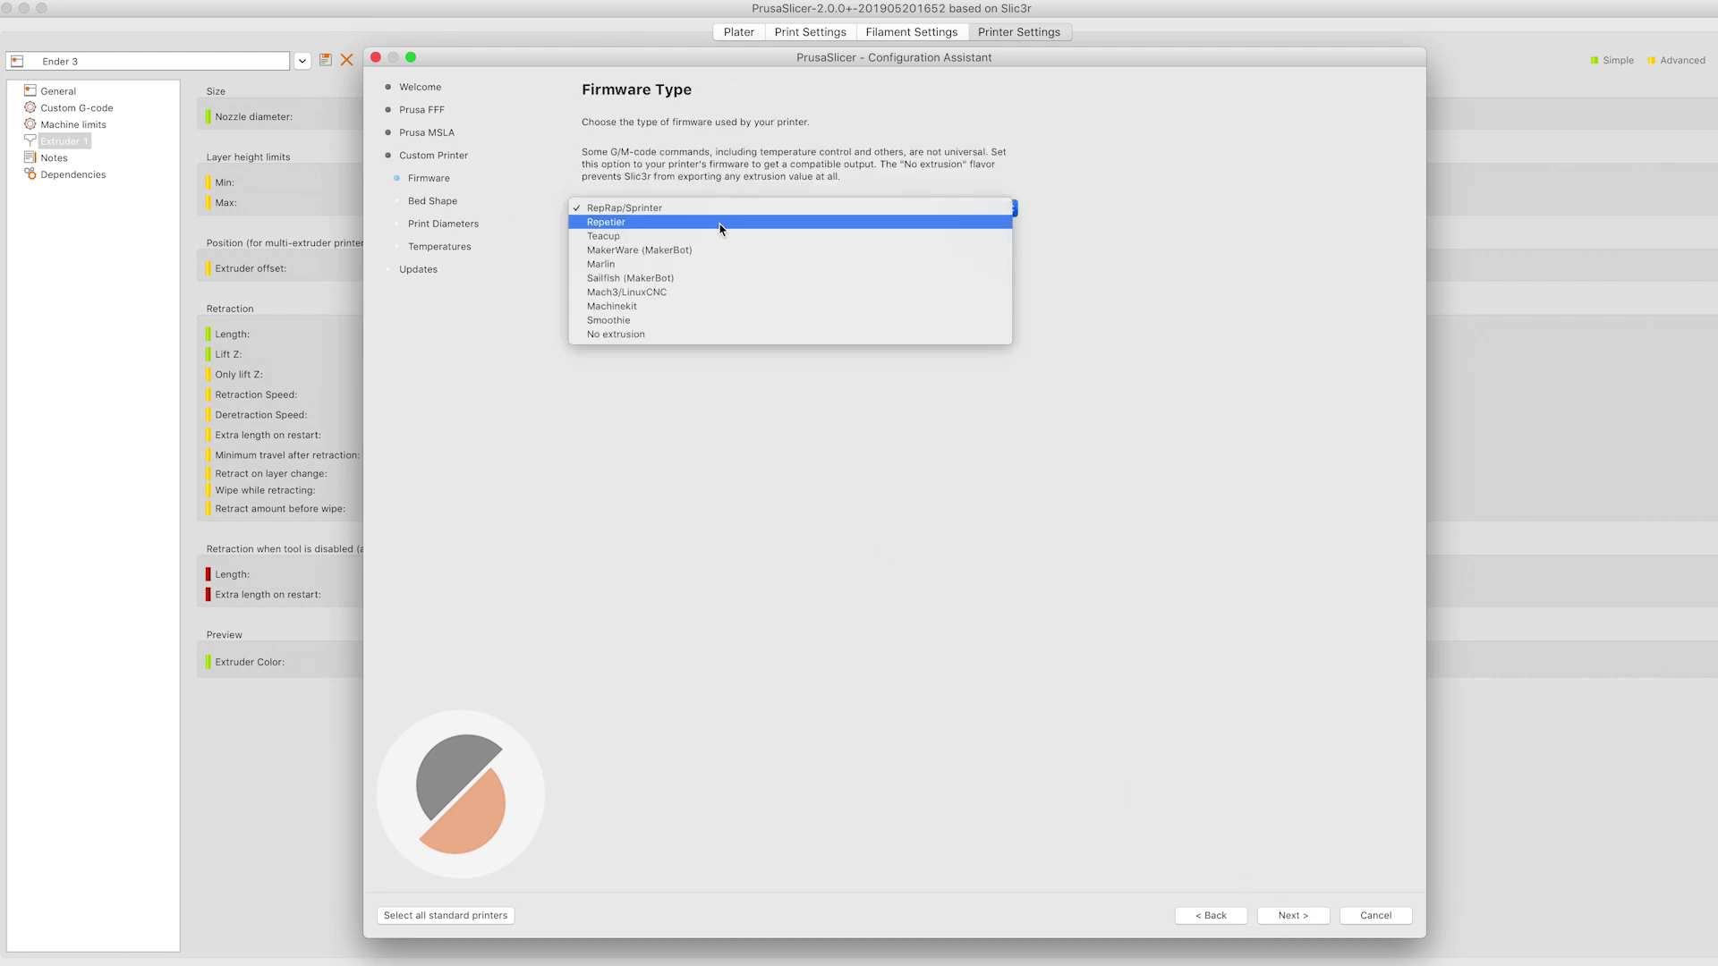
pyautogui.click(608, 265)
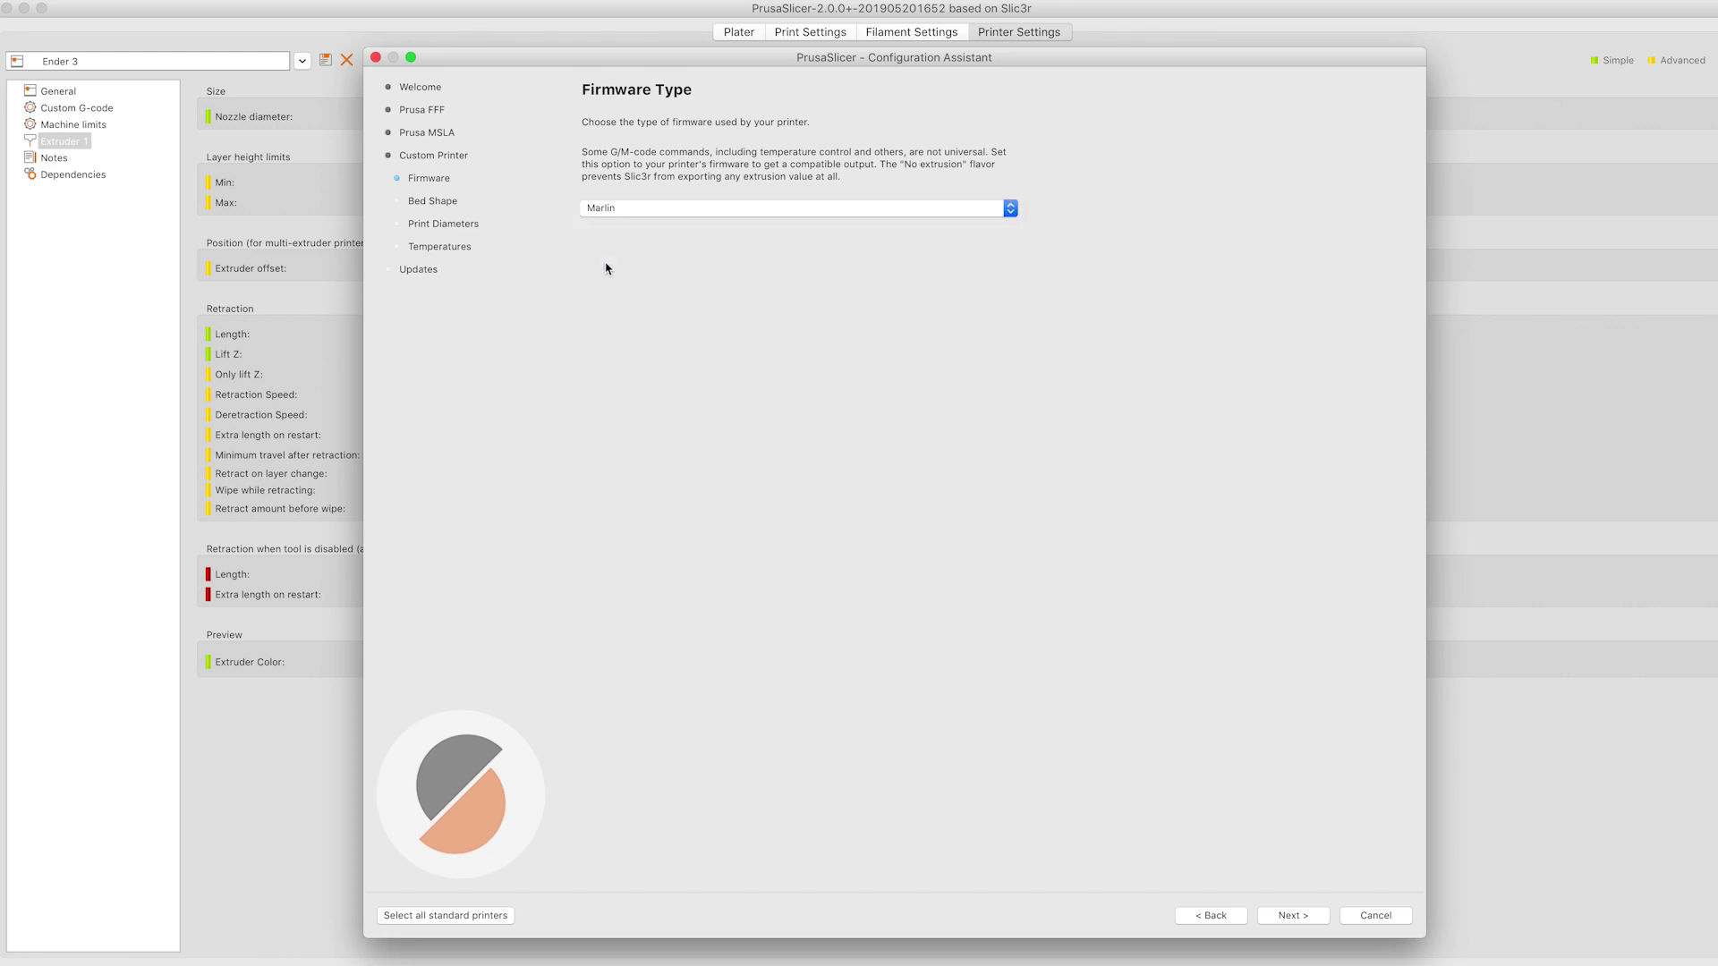
pyautogui.click(1294, 916)
# Set the bed size to 235 × 235 mm
pyautogui.doubleClick(723, 227)
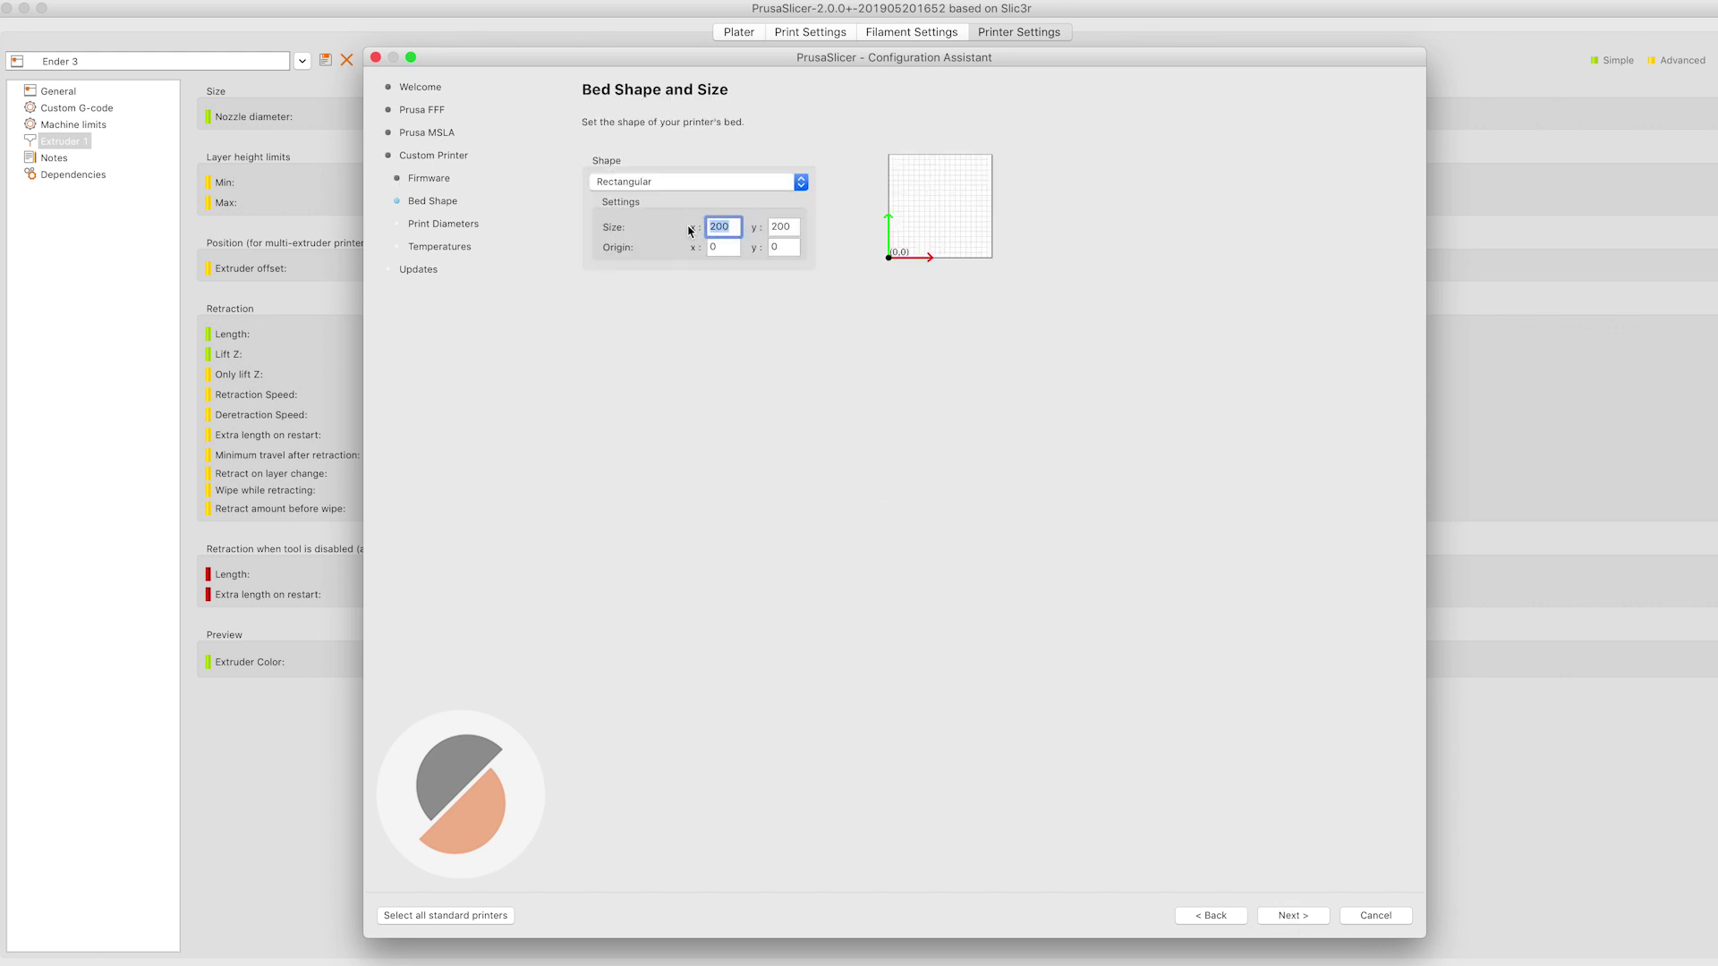
pyautogui.write('1')
pyautogui.write('235')
pyautogui.doubleClick(794, 228)
pyautogui.write('235')
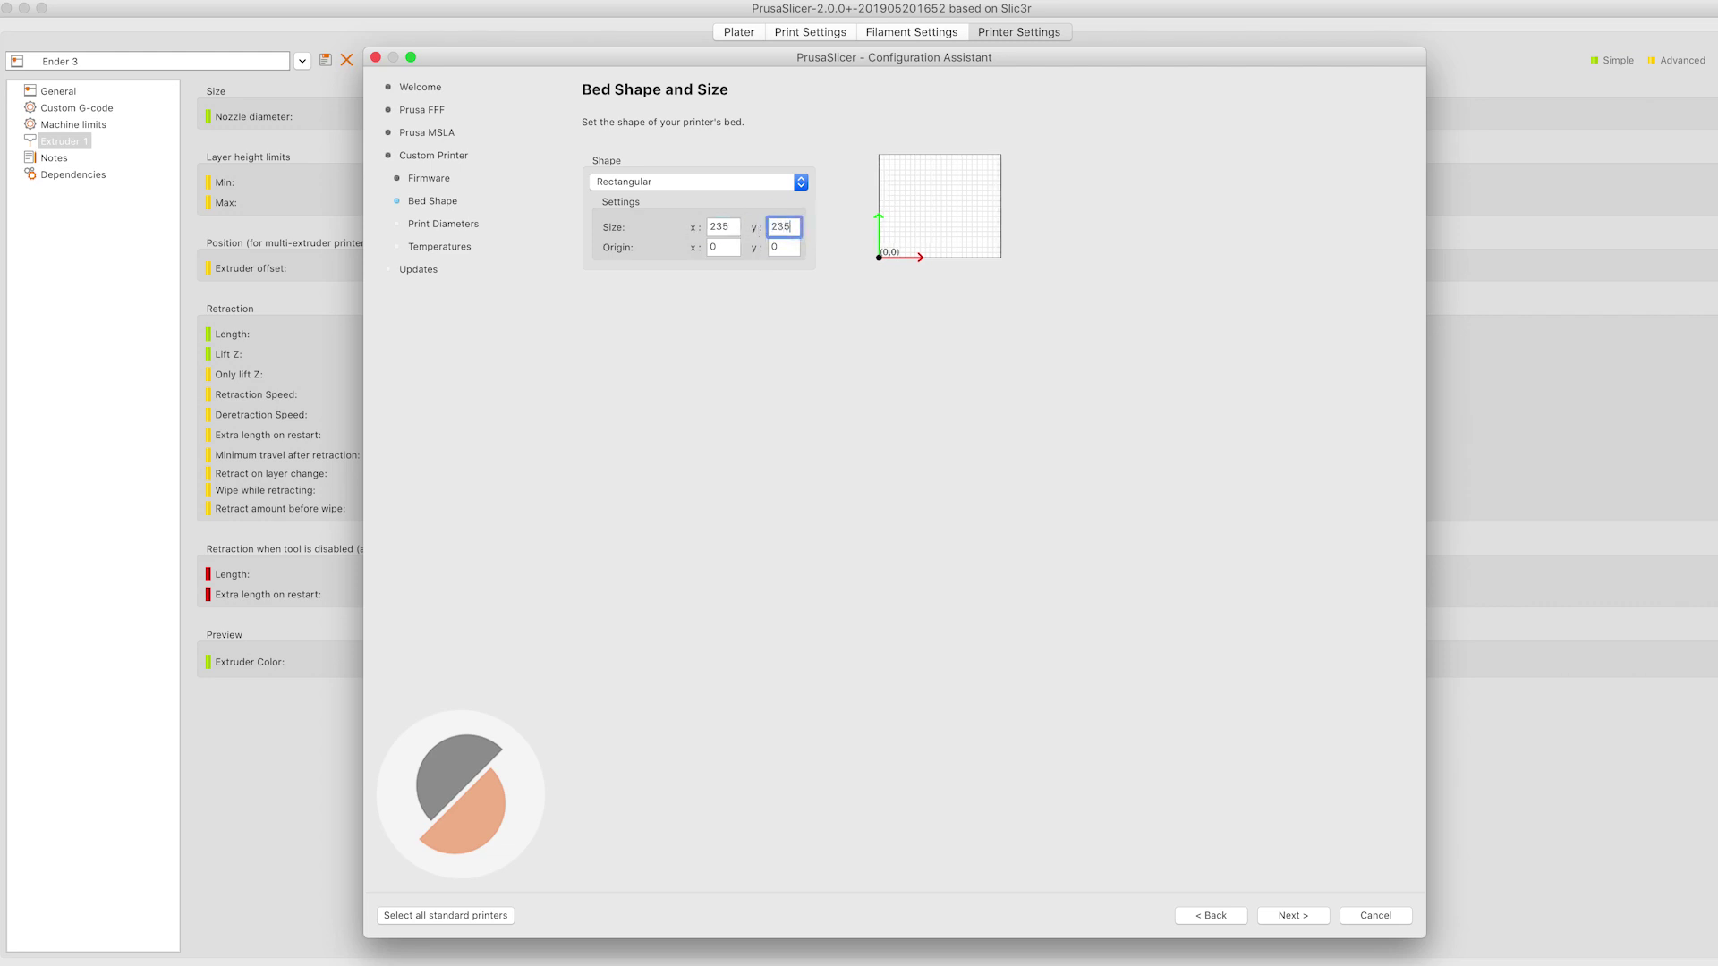
pyautogui.click(934, 345)
# Keep the default diameters and set extrusion temperature 205 °C and bed temperature 60 °C
pyautogui.click(1293, 916)
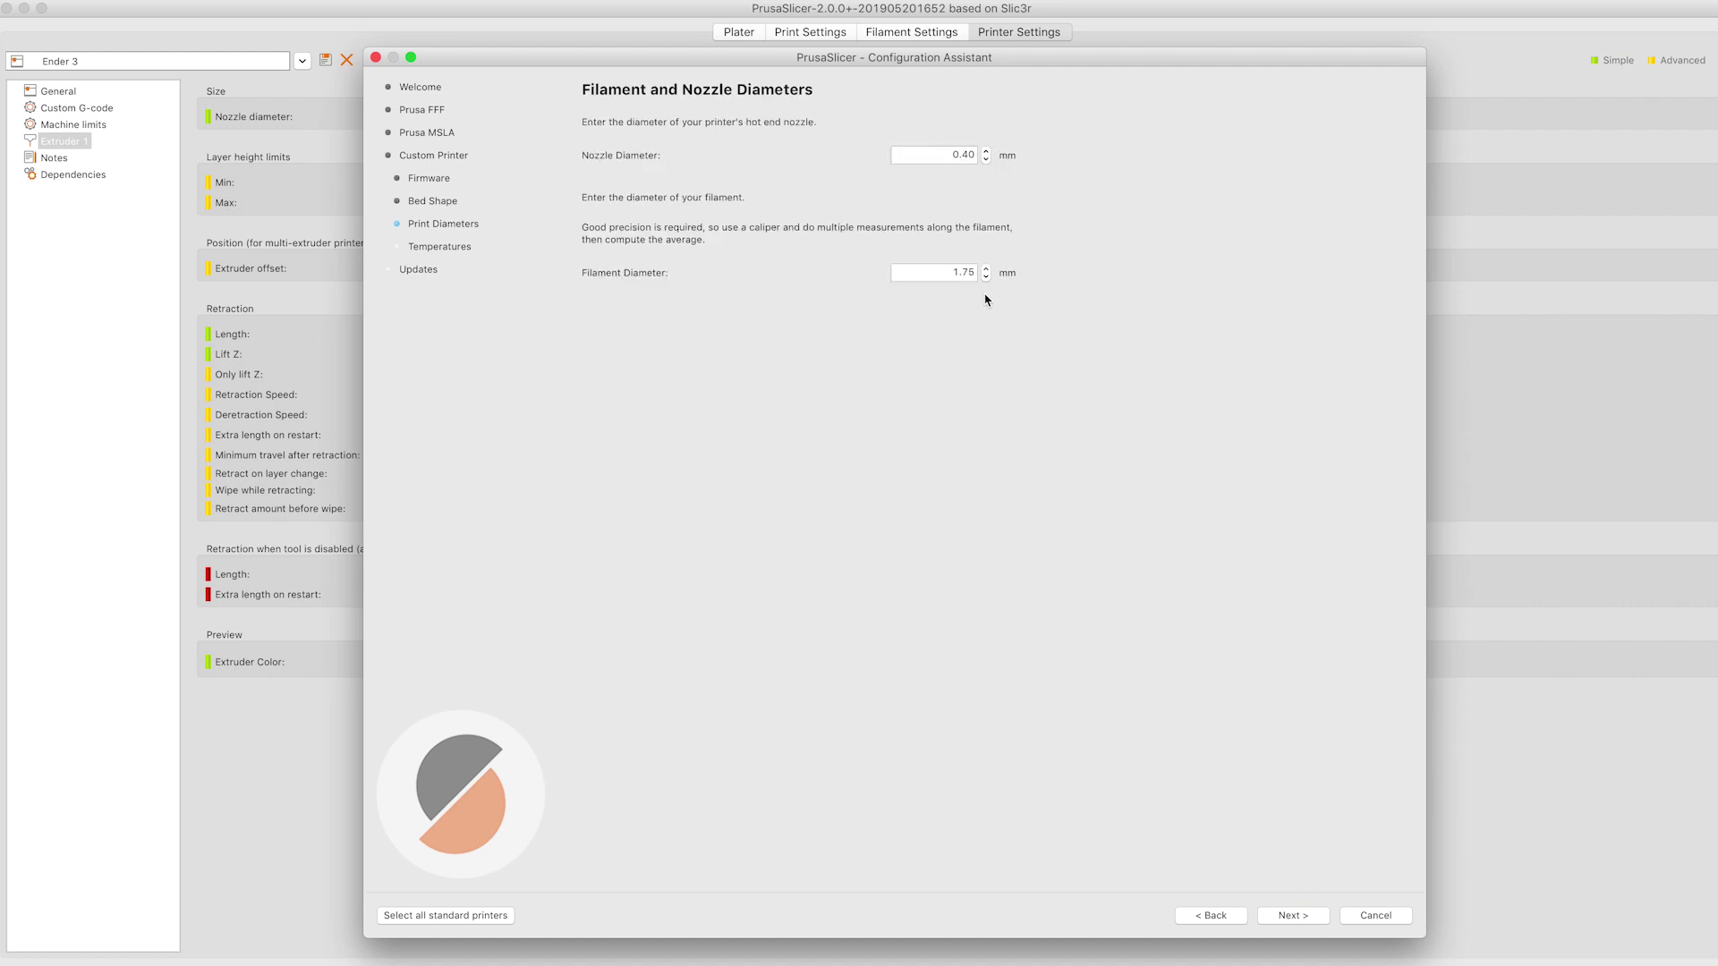
pyautogui.click(1306, 917)
pyautogui.doubleClick(995, 188)
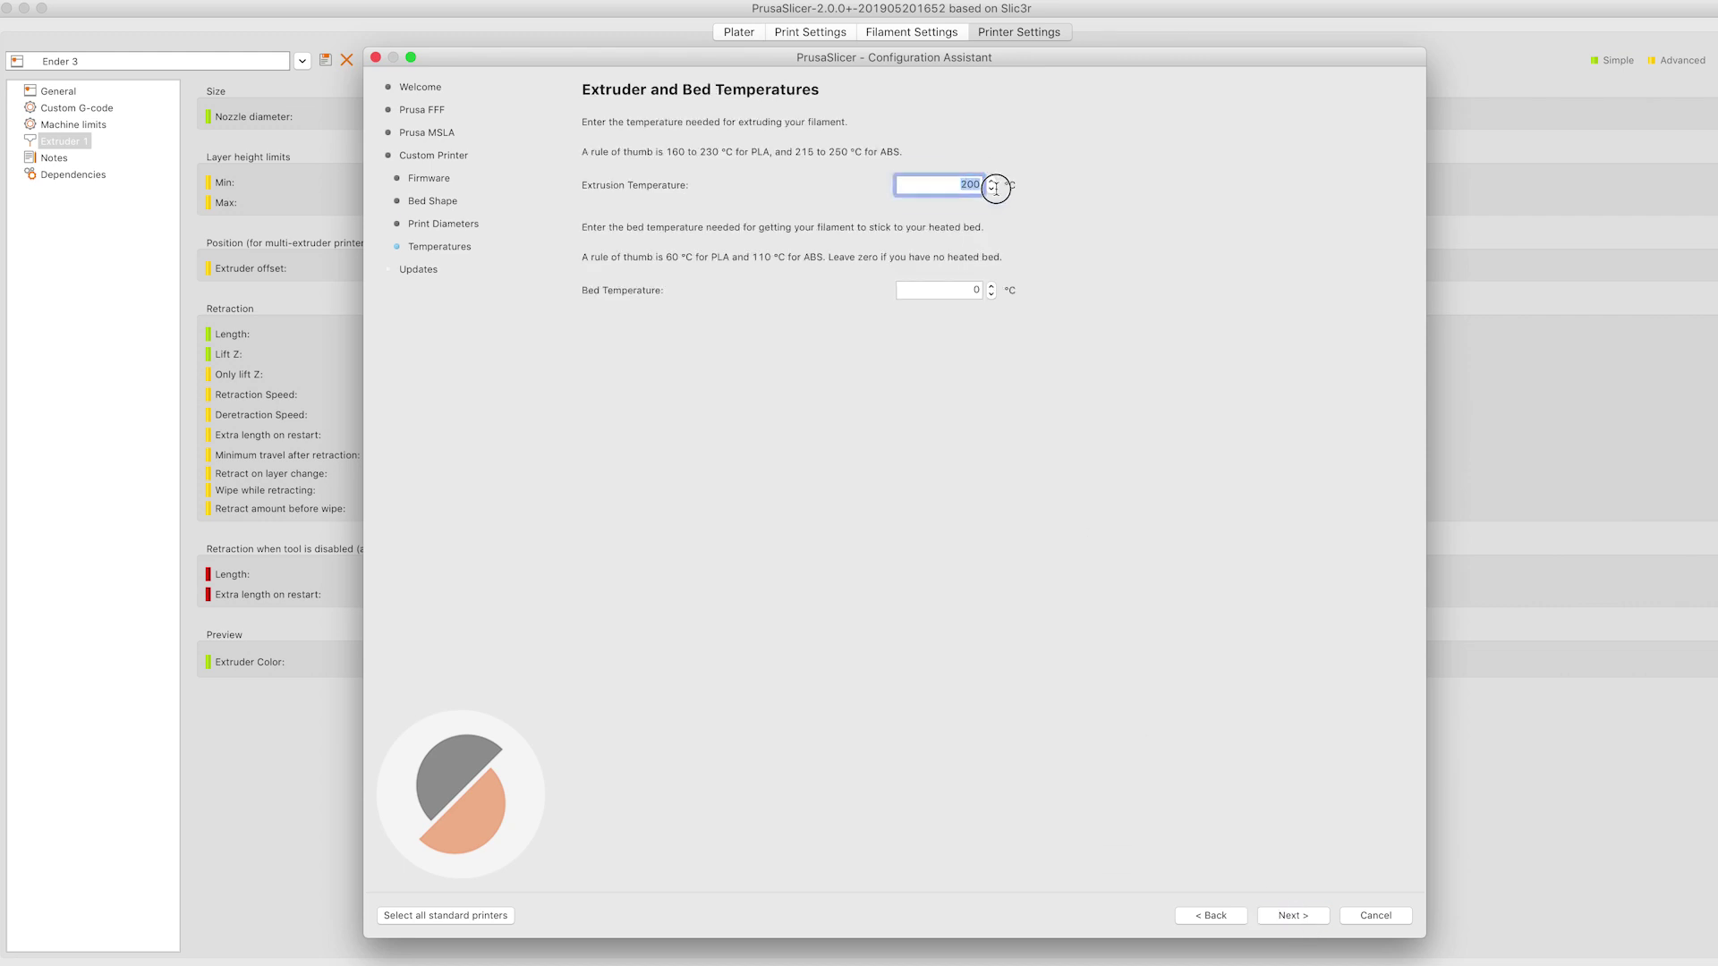
pyautogui.write('205')
pyautogui.doubleClick(982, 291)
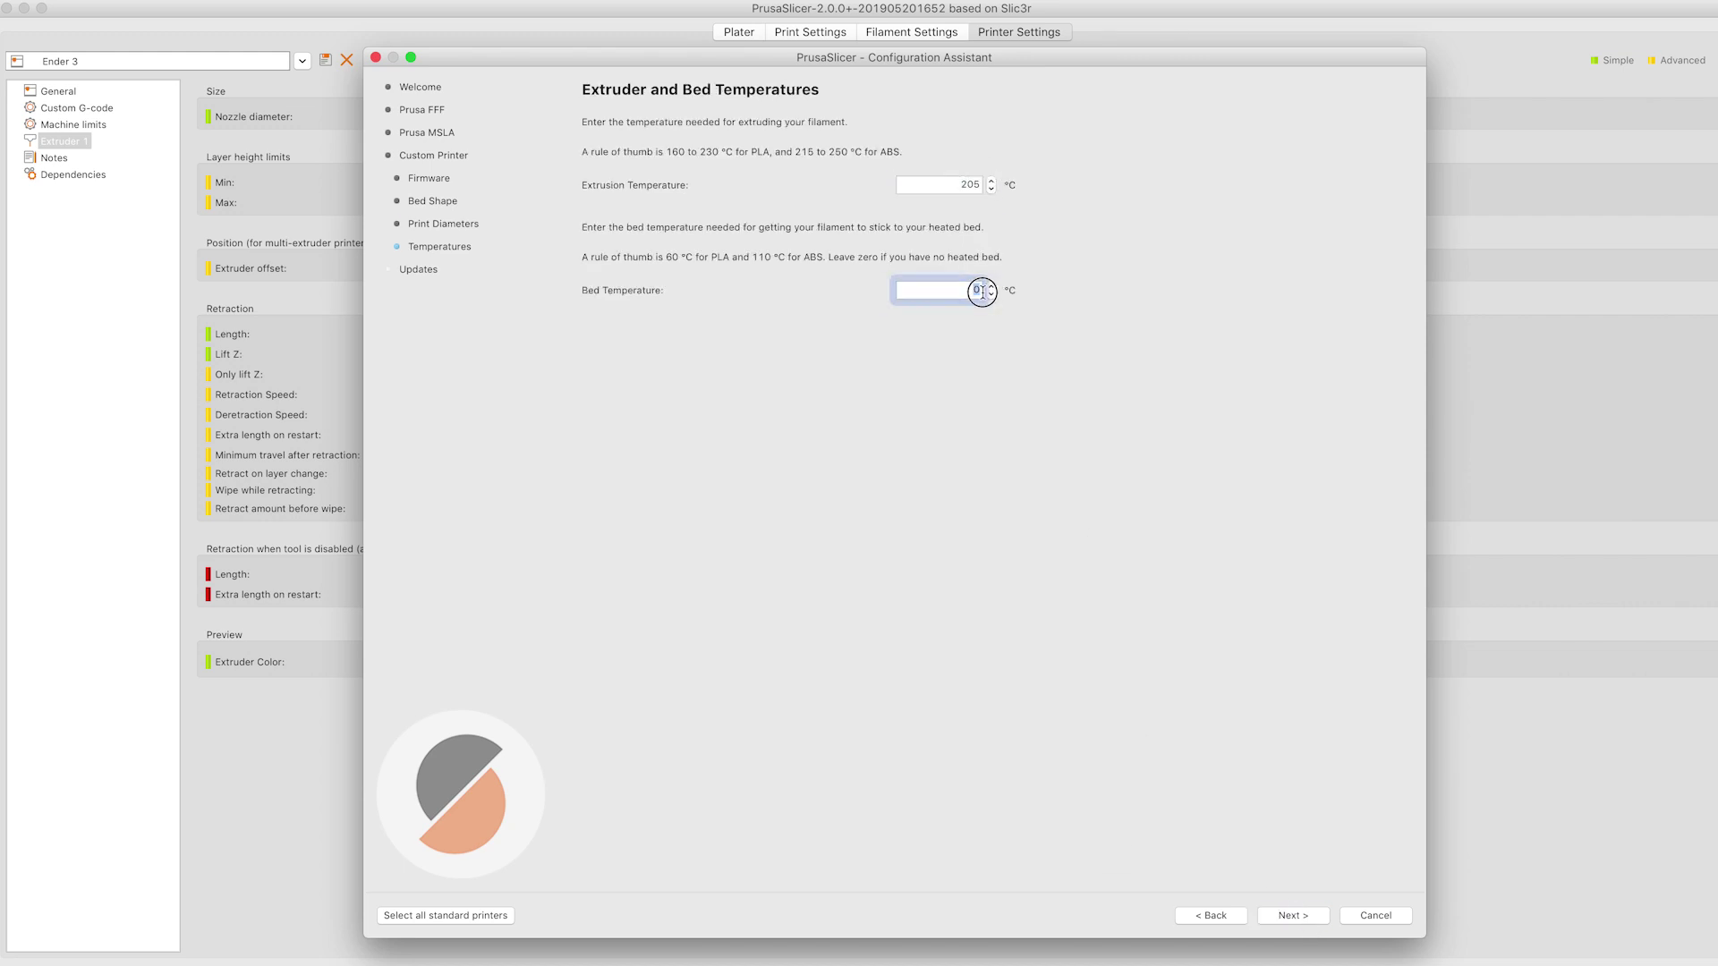
pyautogui.write('60')
pyautogui.press('Tab')
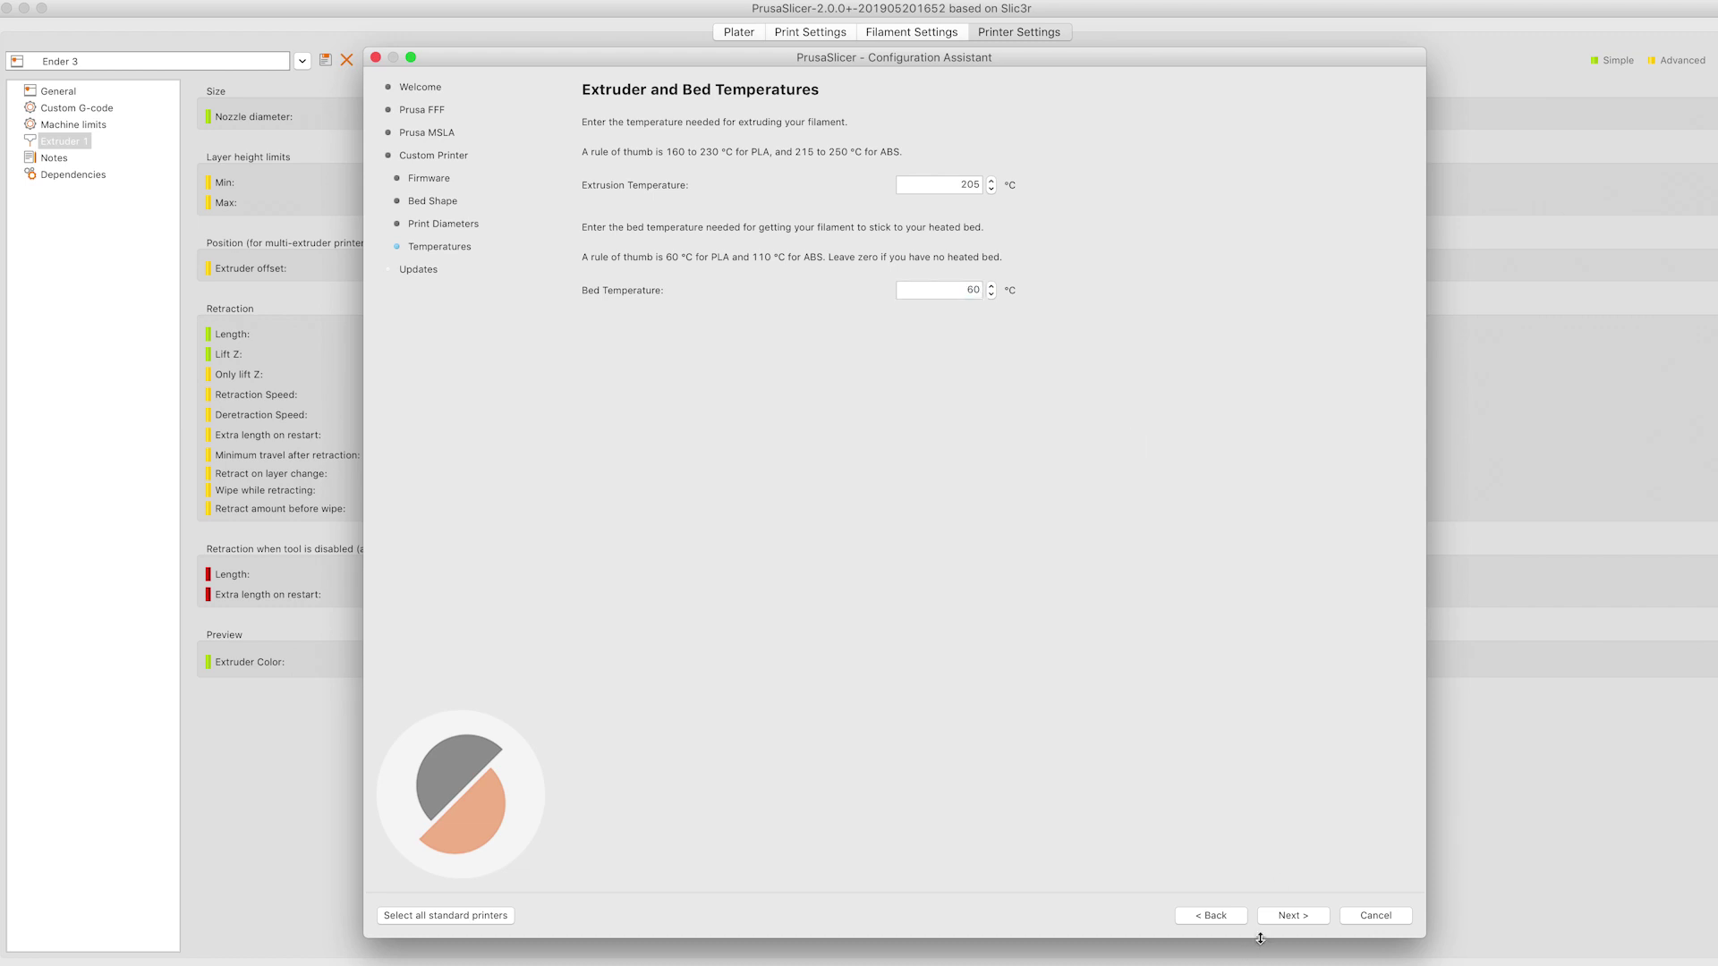
pyautogui.click(1294, 916)
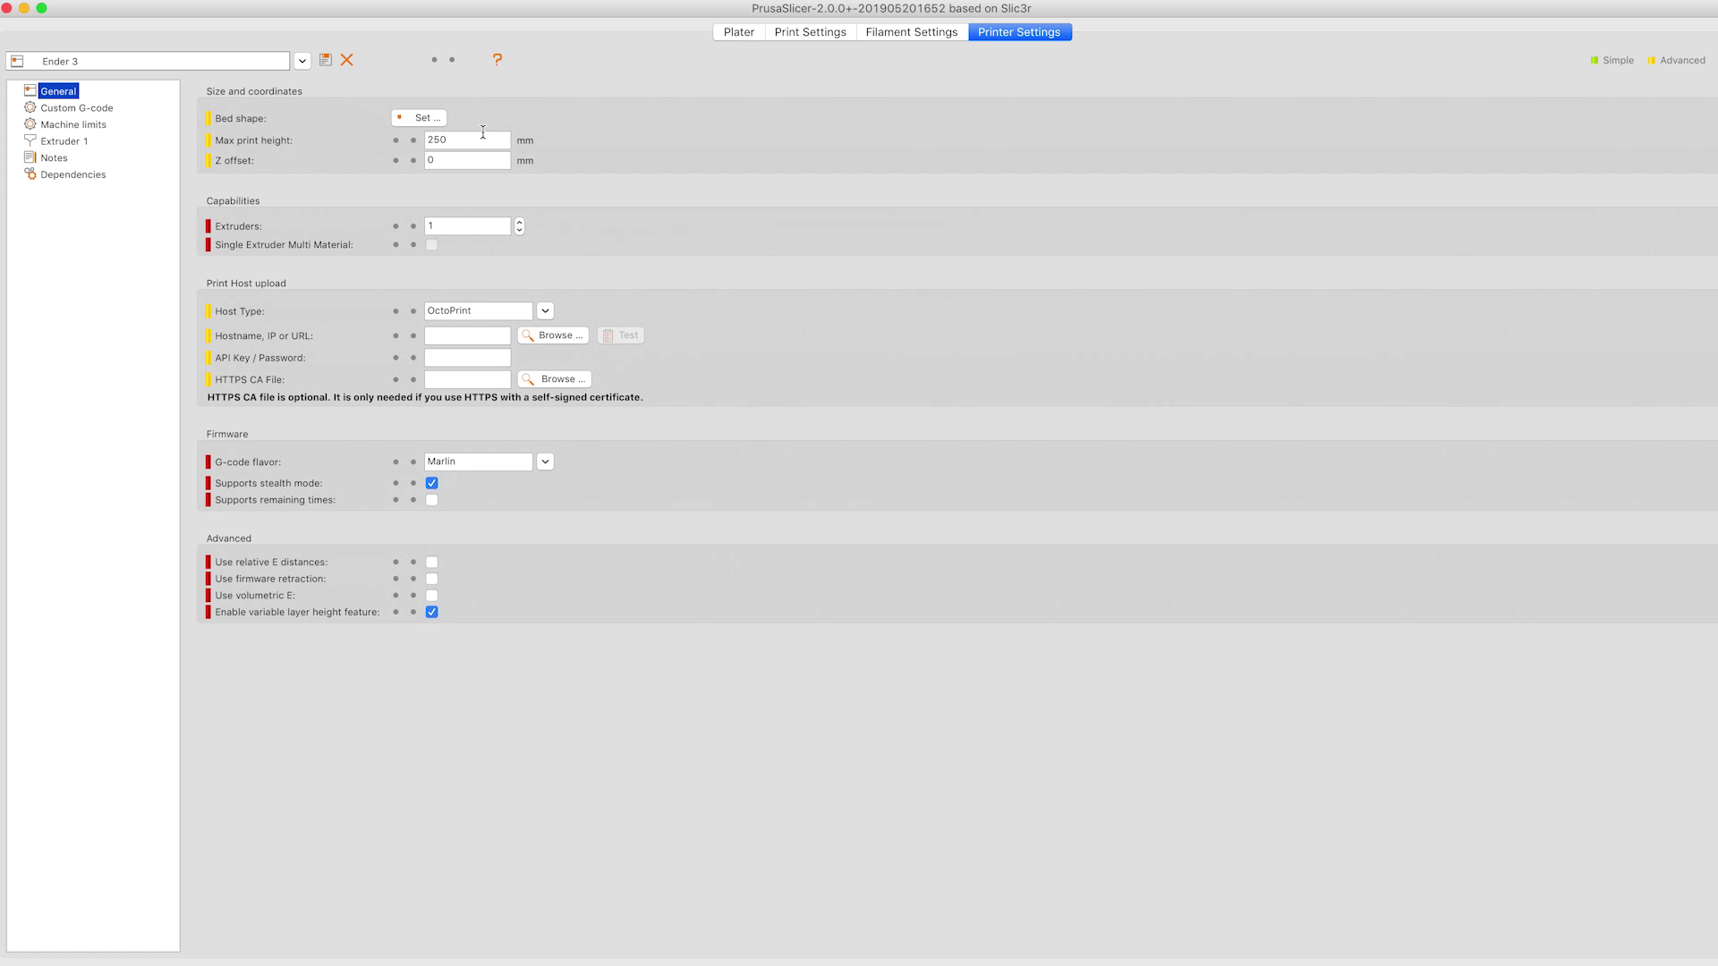
# Leave Marlin selected as the G-code flavor in the printer's General settings
pyautogui.moveTo(482, 132)
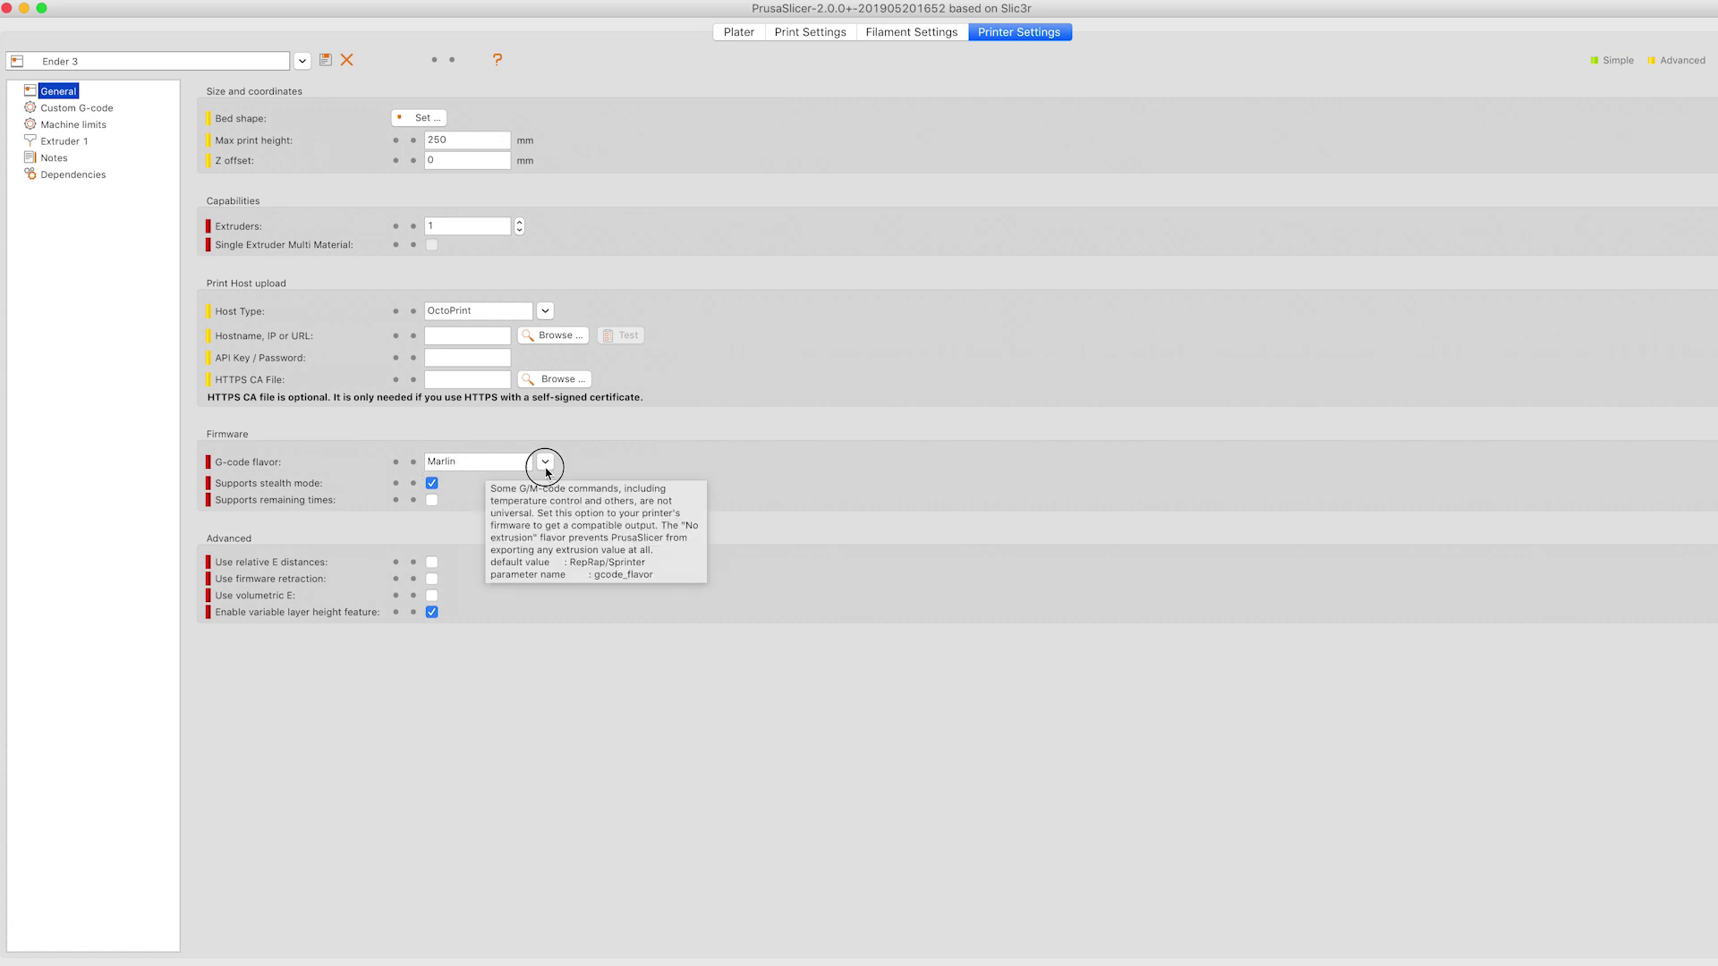
pyautogui.click(544, 462)
pyautogui.click(446, 539)
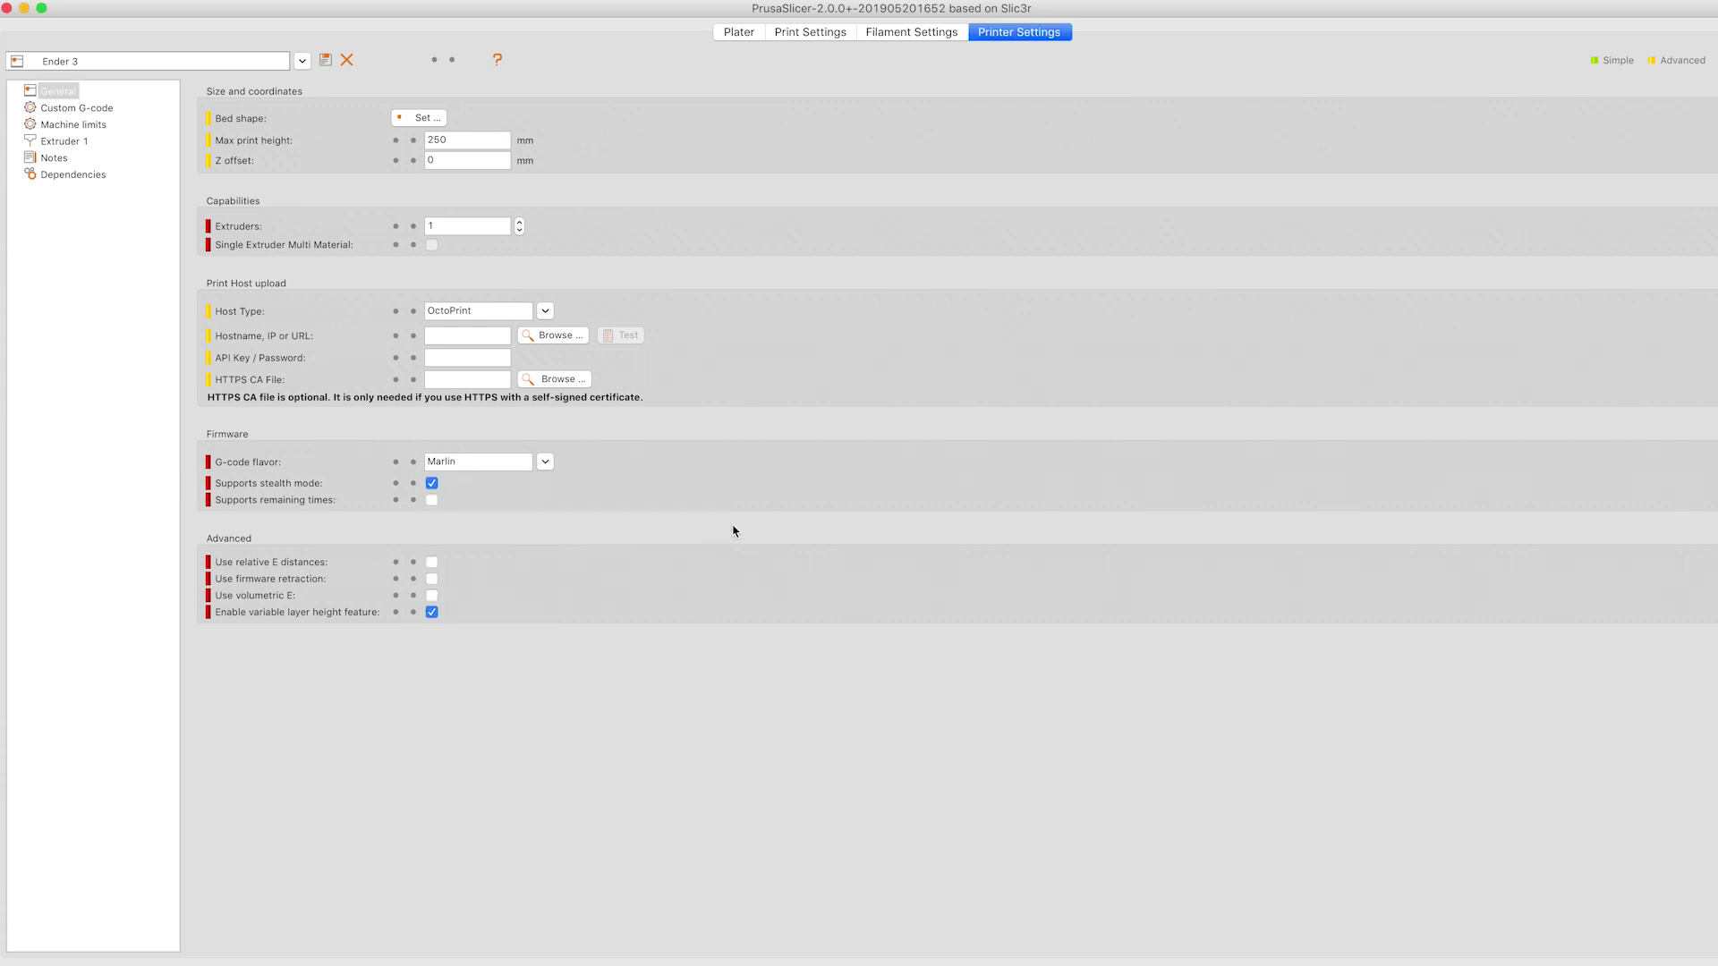
pyautogui.click(67, 109)
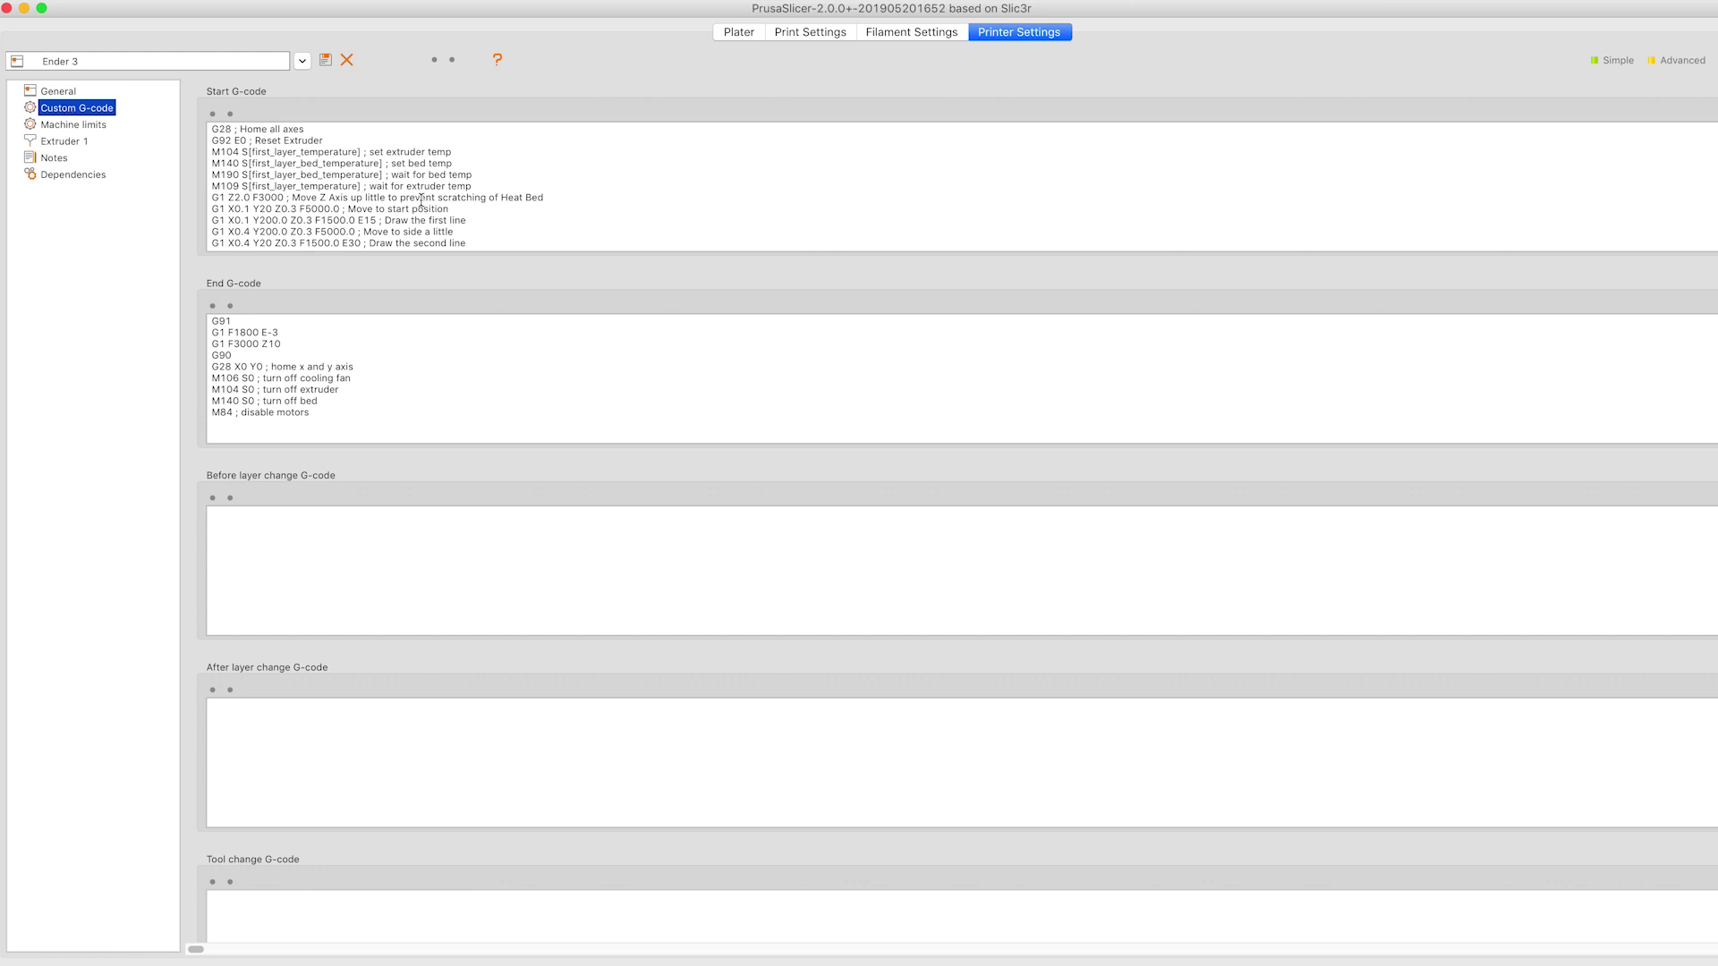
# Review the Ender 3 start homing/purge-line and end cooldown G-code
pyautogui.moveTo(421, 199)
# Show the Ender 3 machine limits for feedrates, accelerations and jerk
pyautogui.click(90, 125)
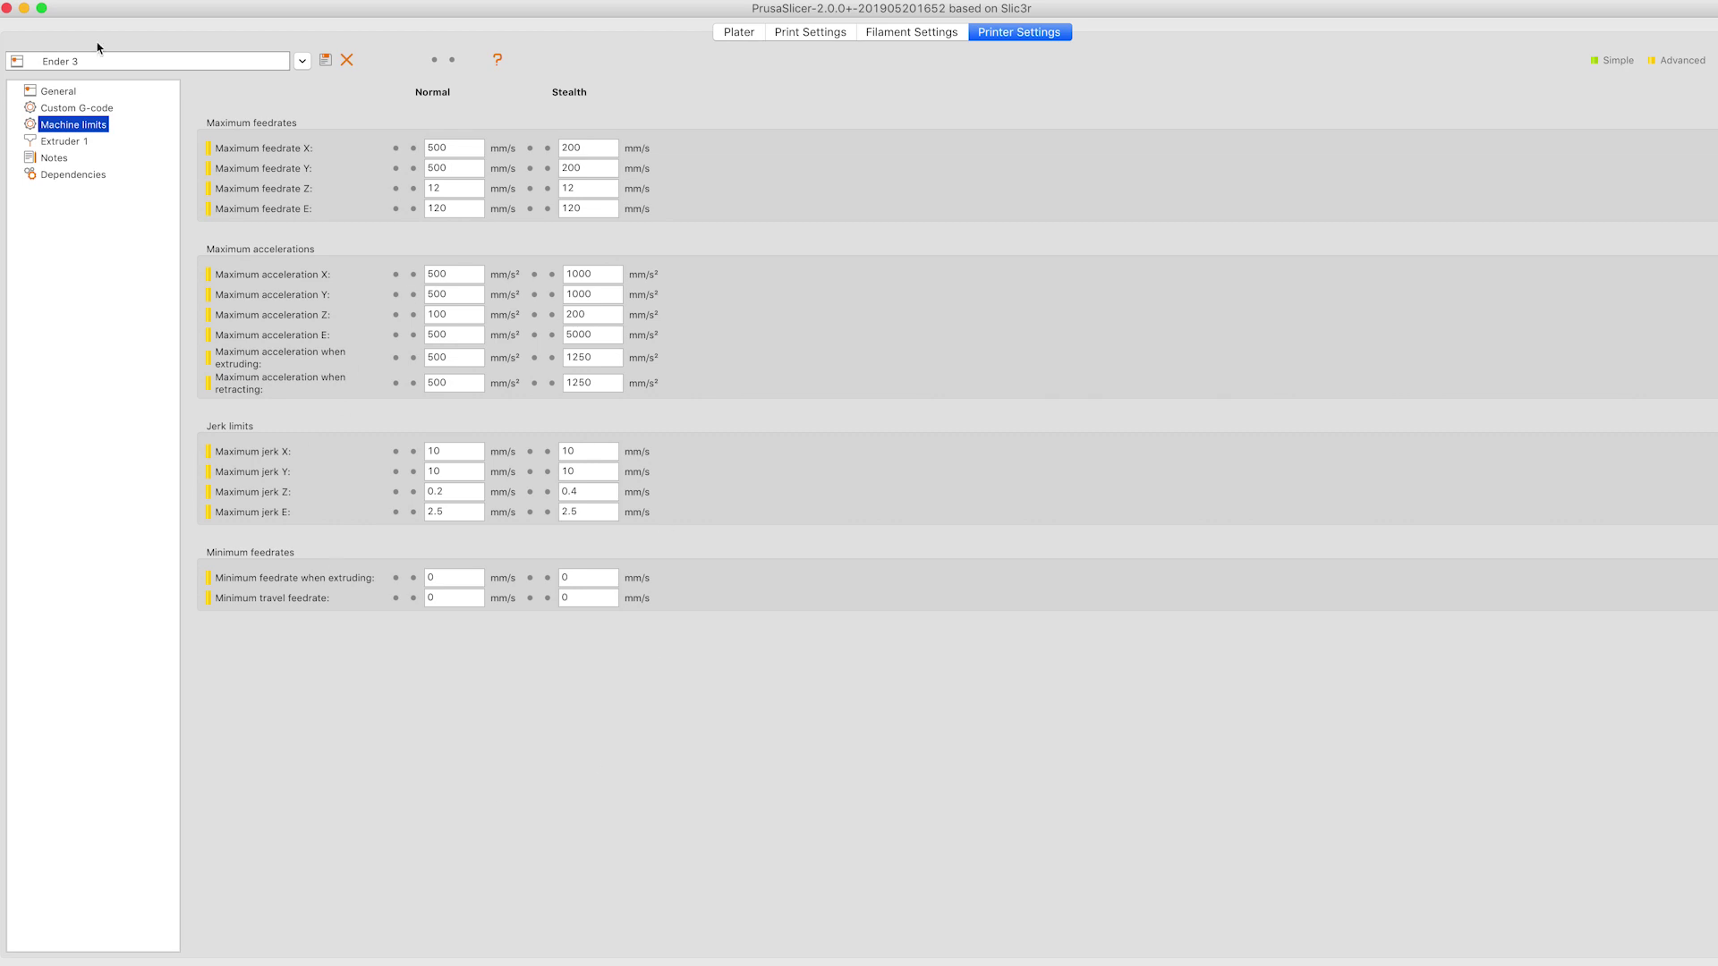
# Look over the Extruder 1, Notes, Dependencies and General printer pages and the preset list
pyautogui.click(90, 141)
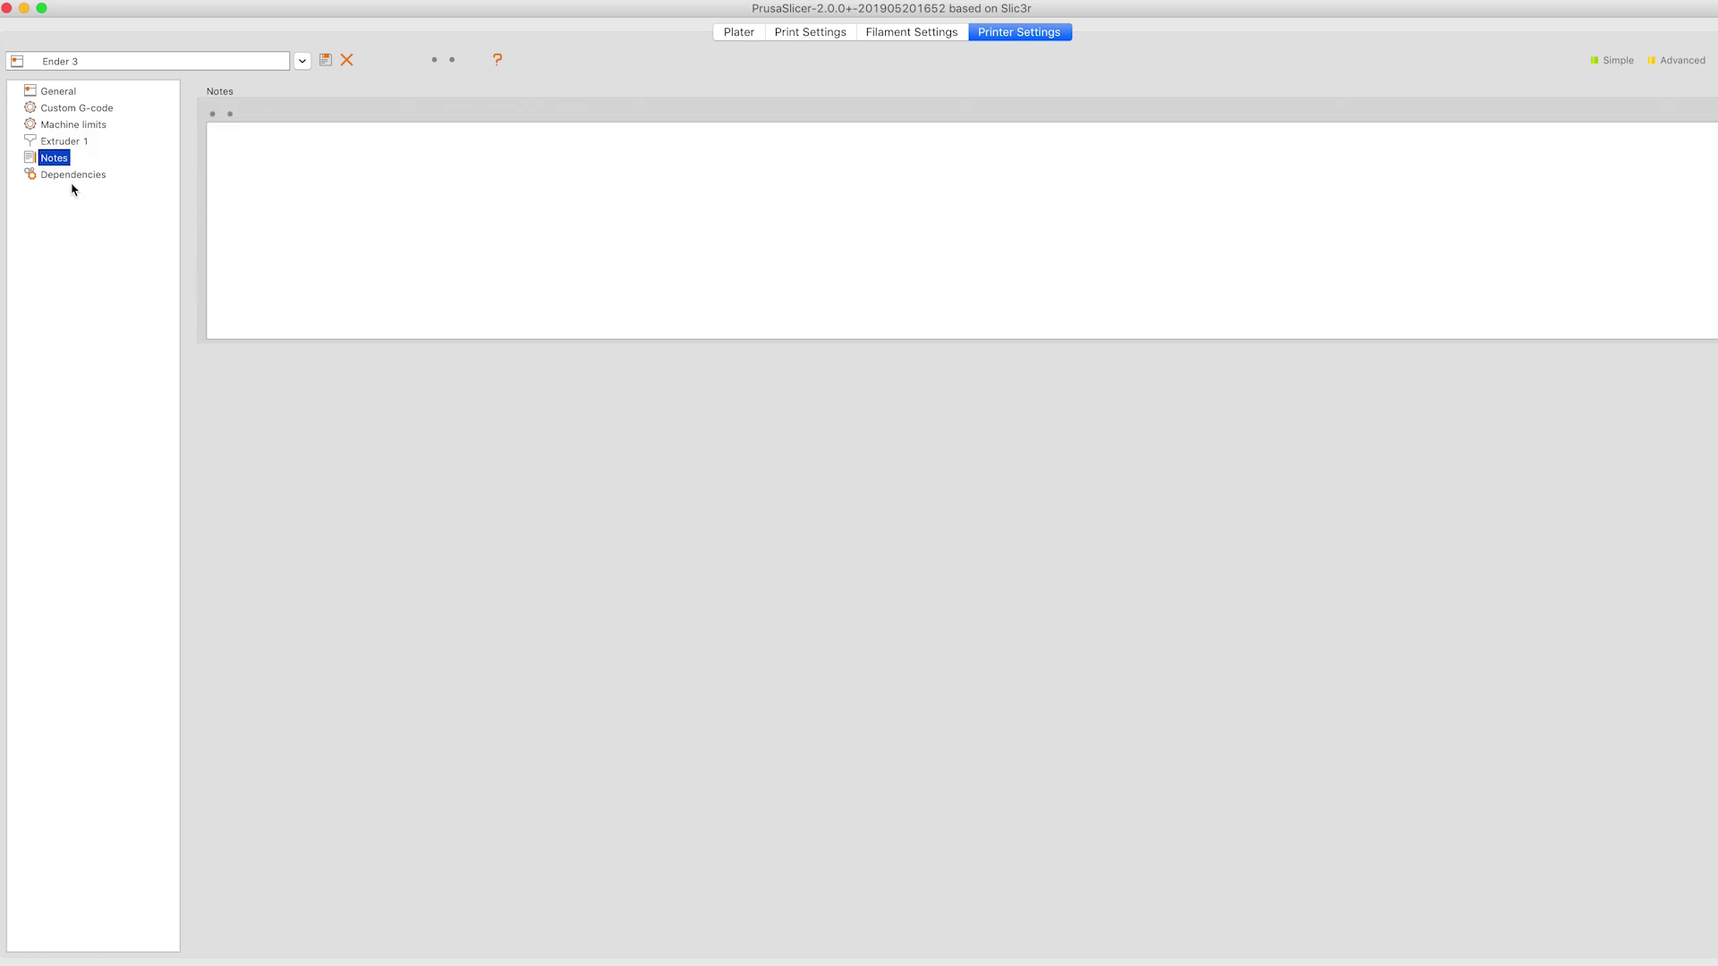
pyautogui.click(72, 175)
pyautogui.click(62, 95)
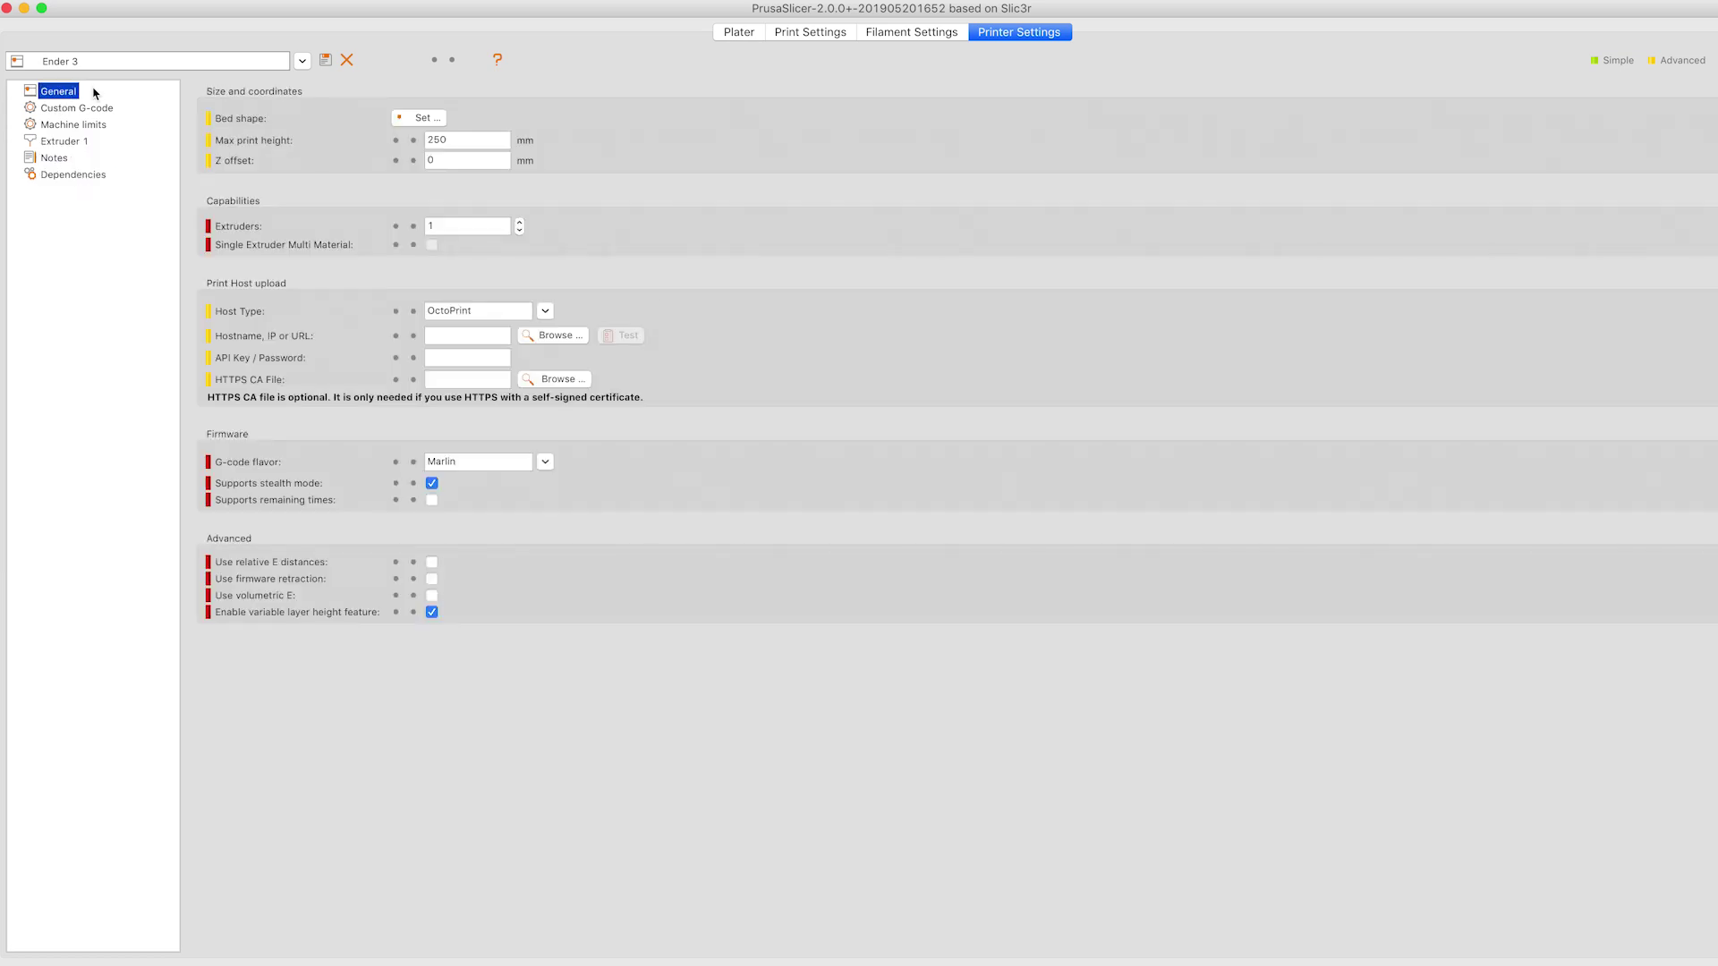
pyautogui.click(303, 61)
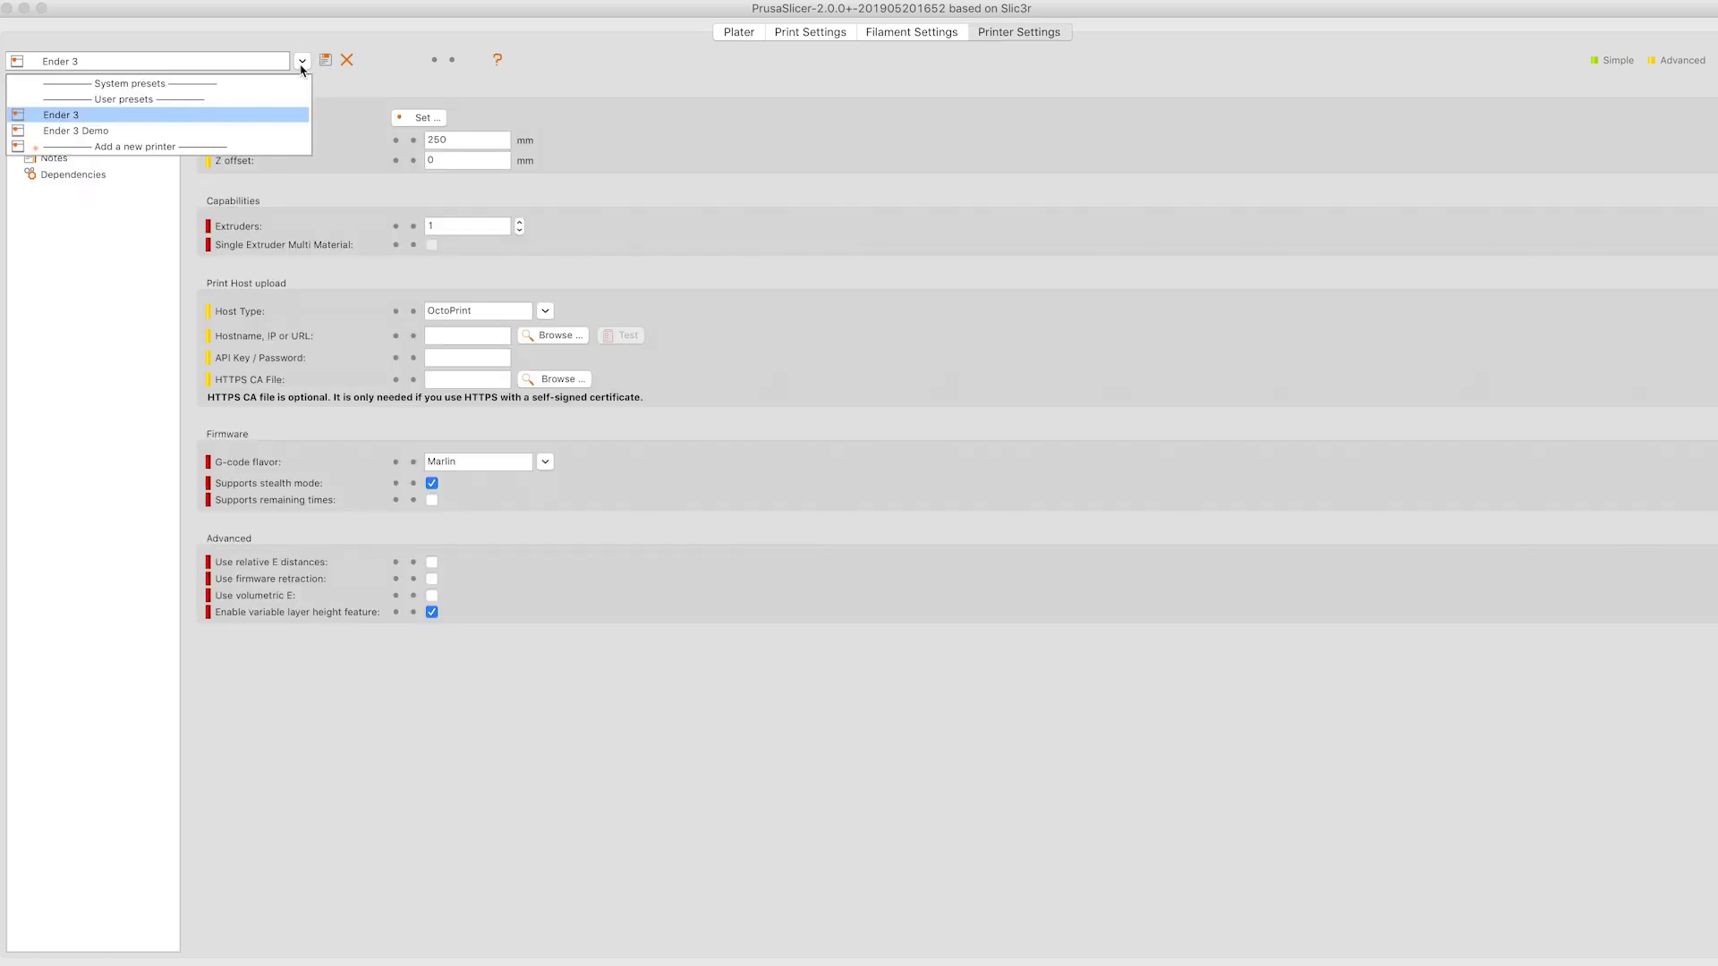
pyautogui.click(768, 34)
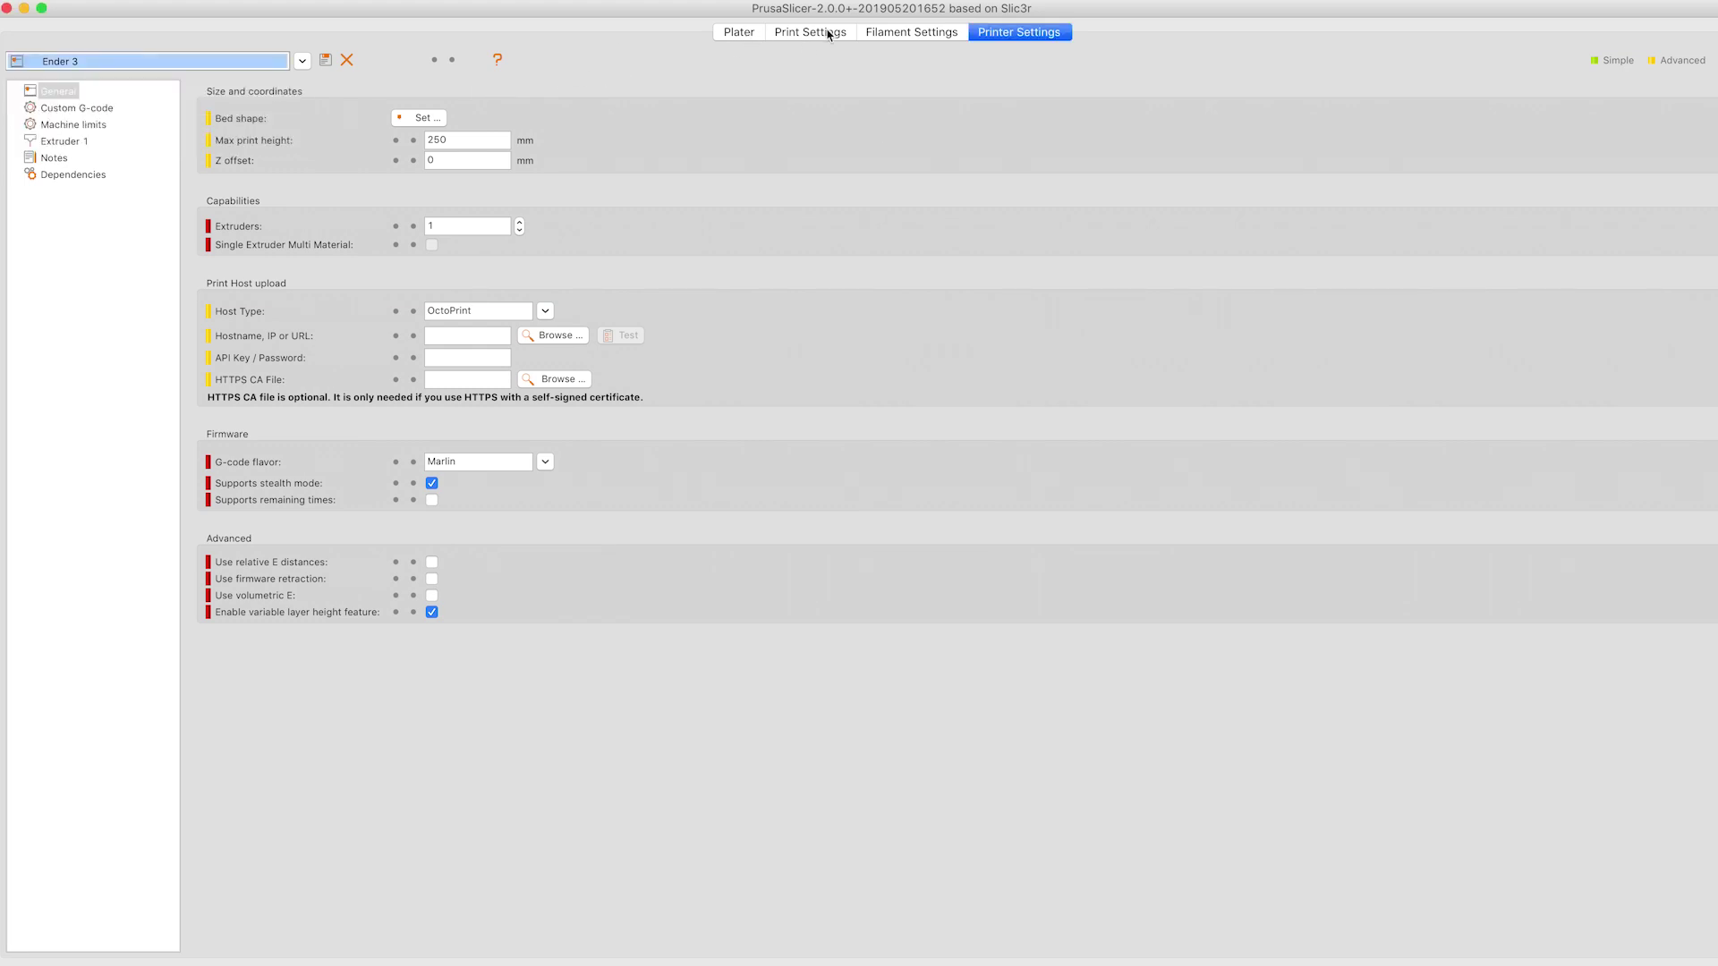
pyautogui.click(828, 34)
# Load the 'Ender 3 terrain' print preset from the print profile list
pyautogui.click(303, 65)
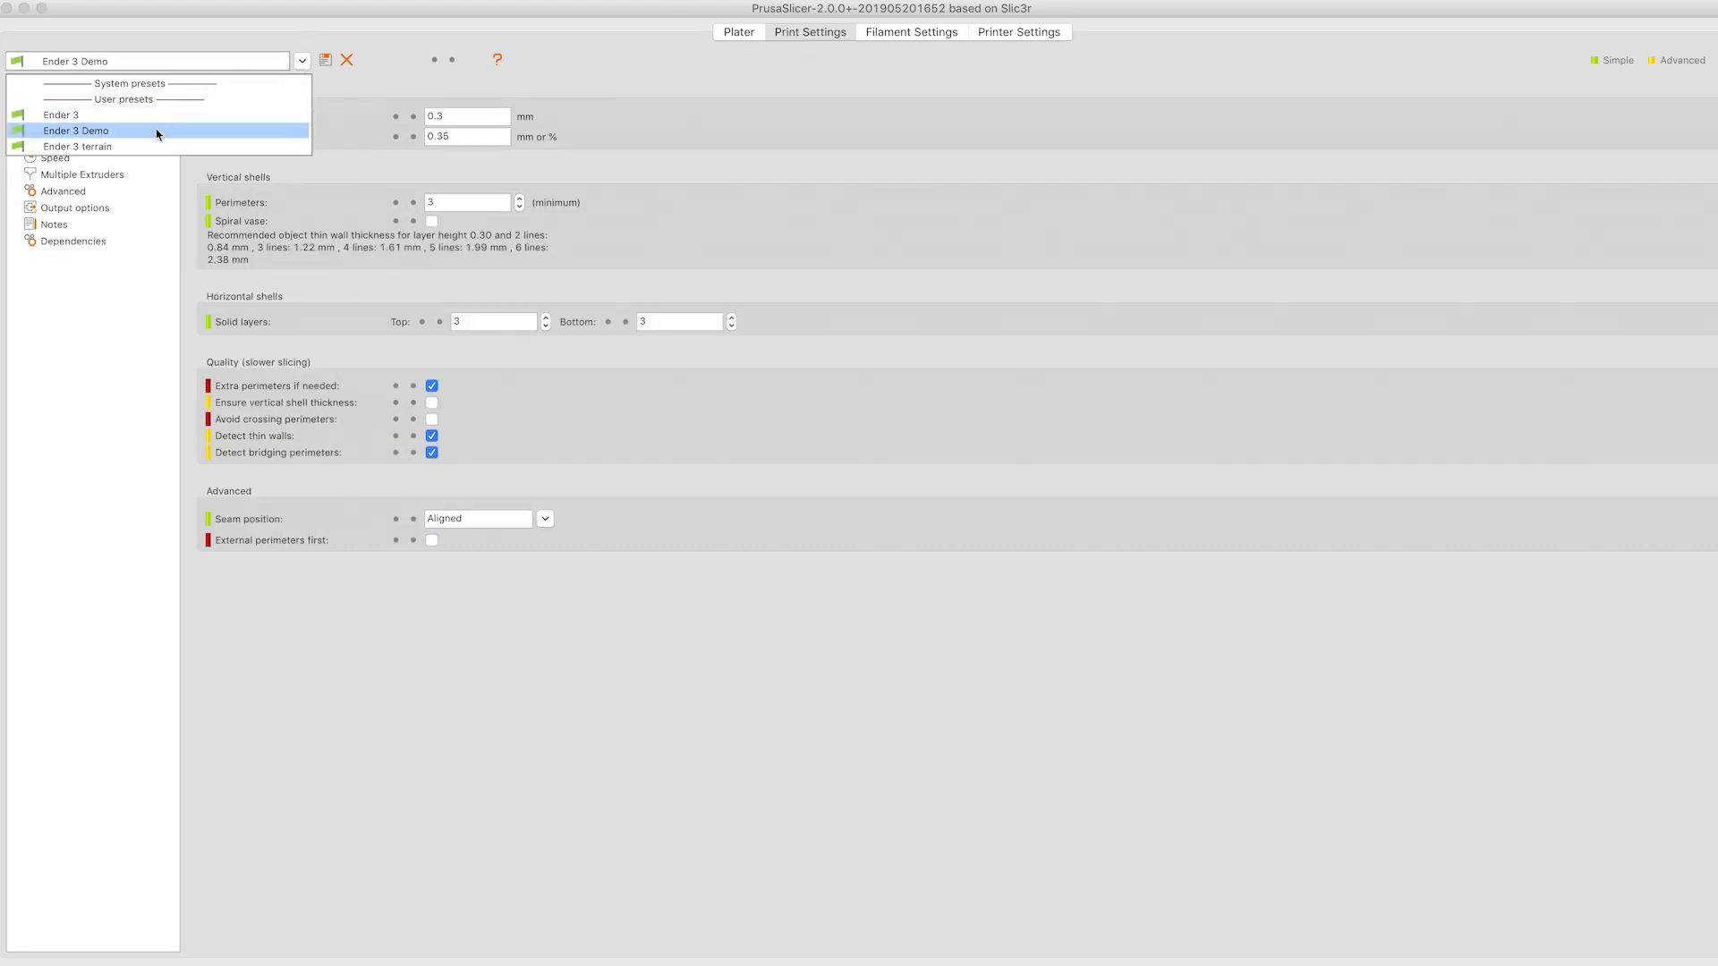
pyautogui.click(90, 147)
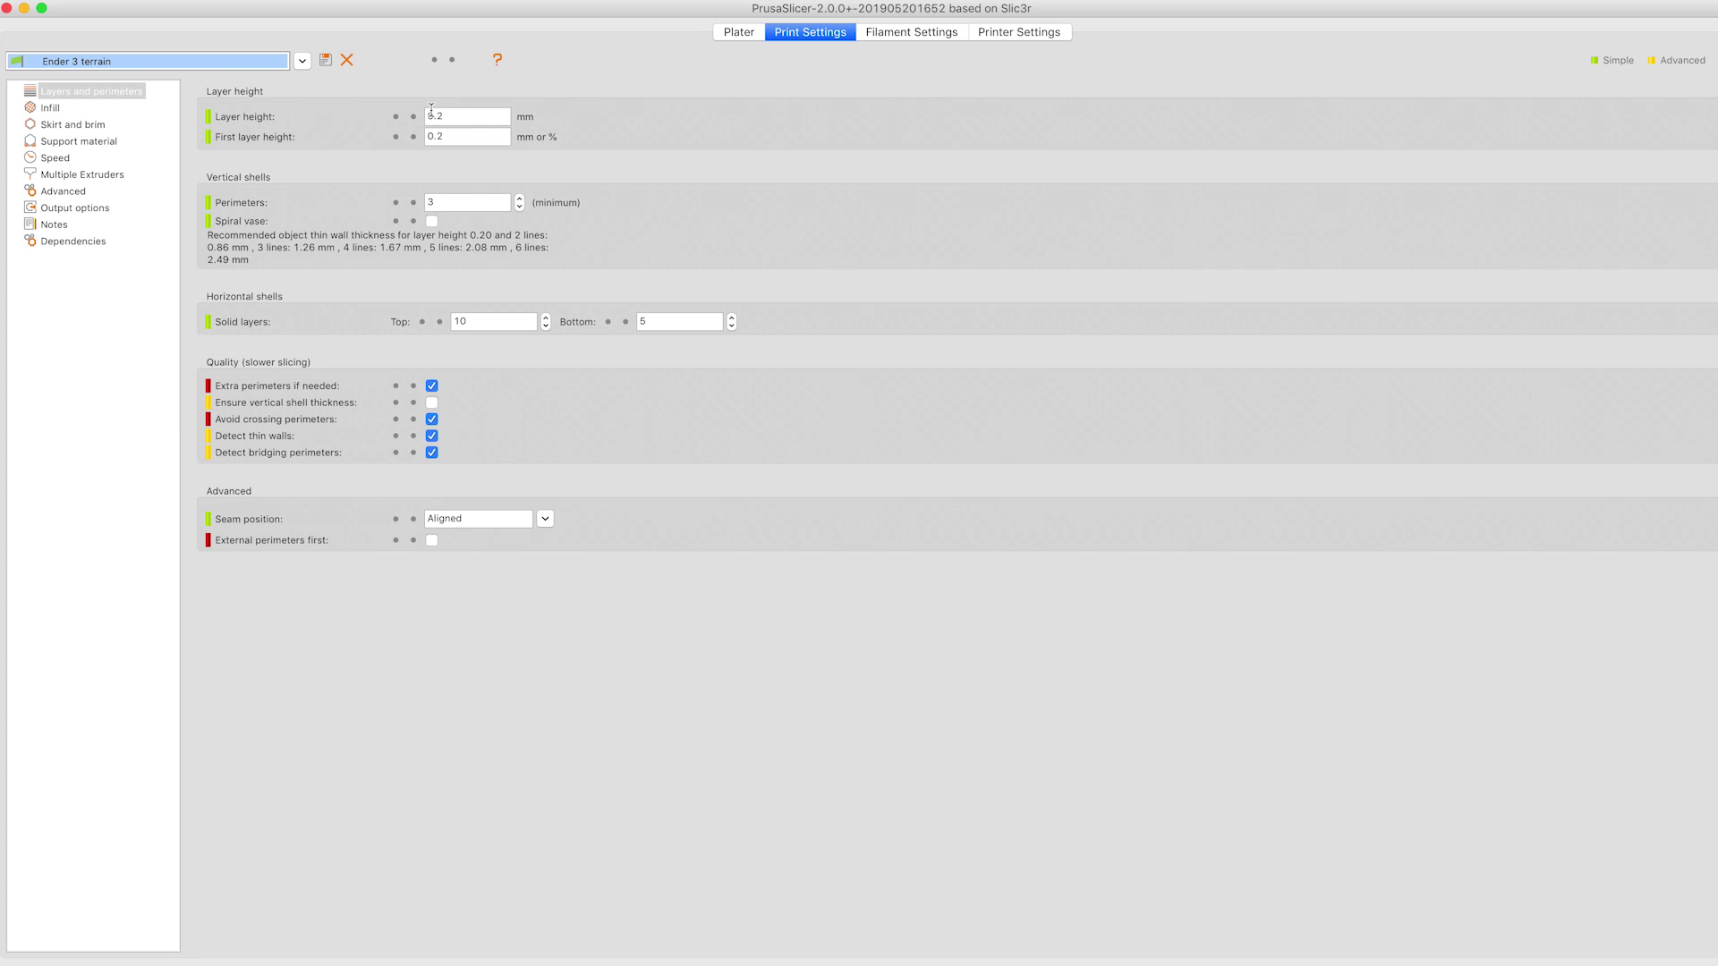
pyautogui.moveTo(432, 109)
# Change the infill fill density to 3%, then view the skirt and brim settings
pyautogui.click(104, 108)
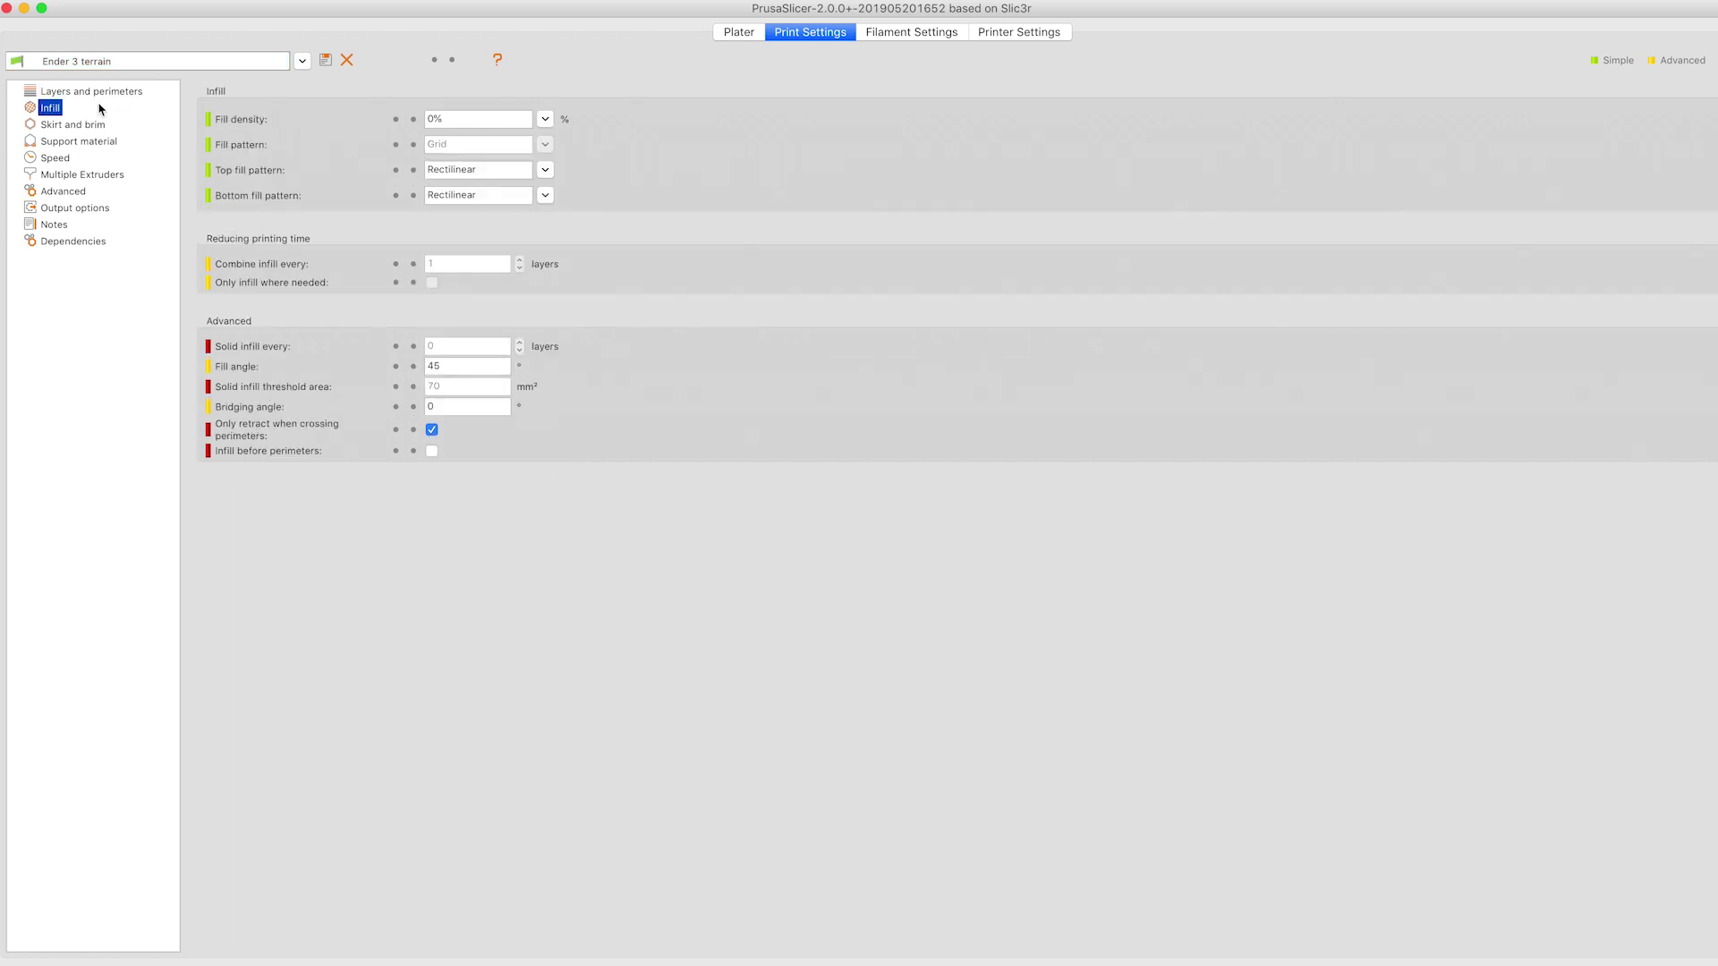
pyautogui.click(479, 119)
pyautogui.write('3')
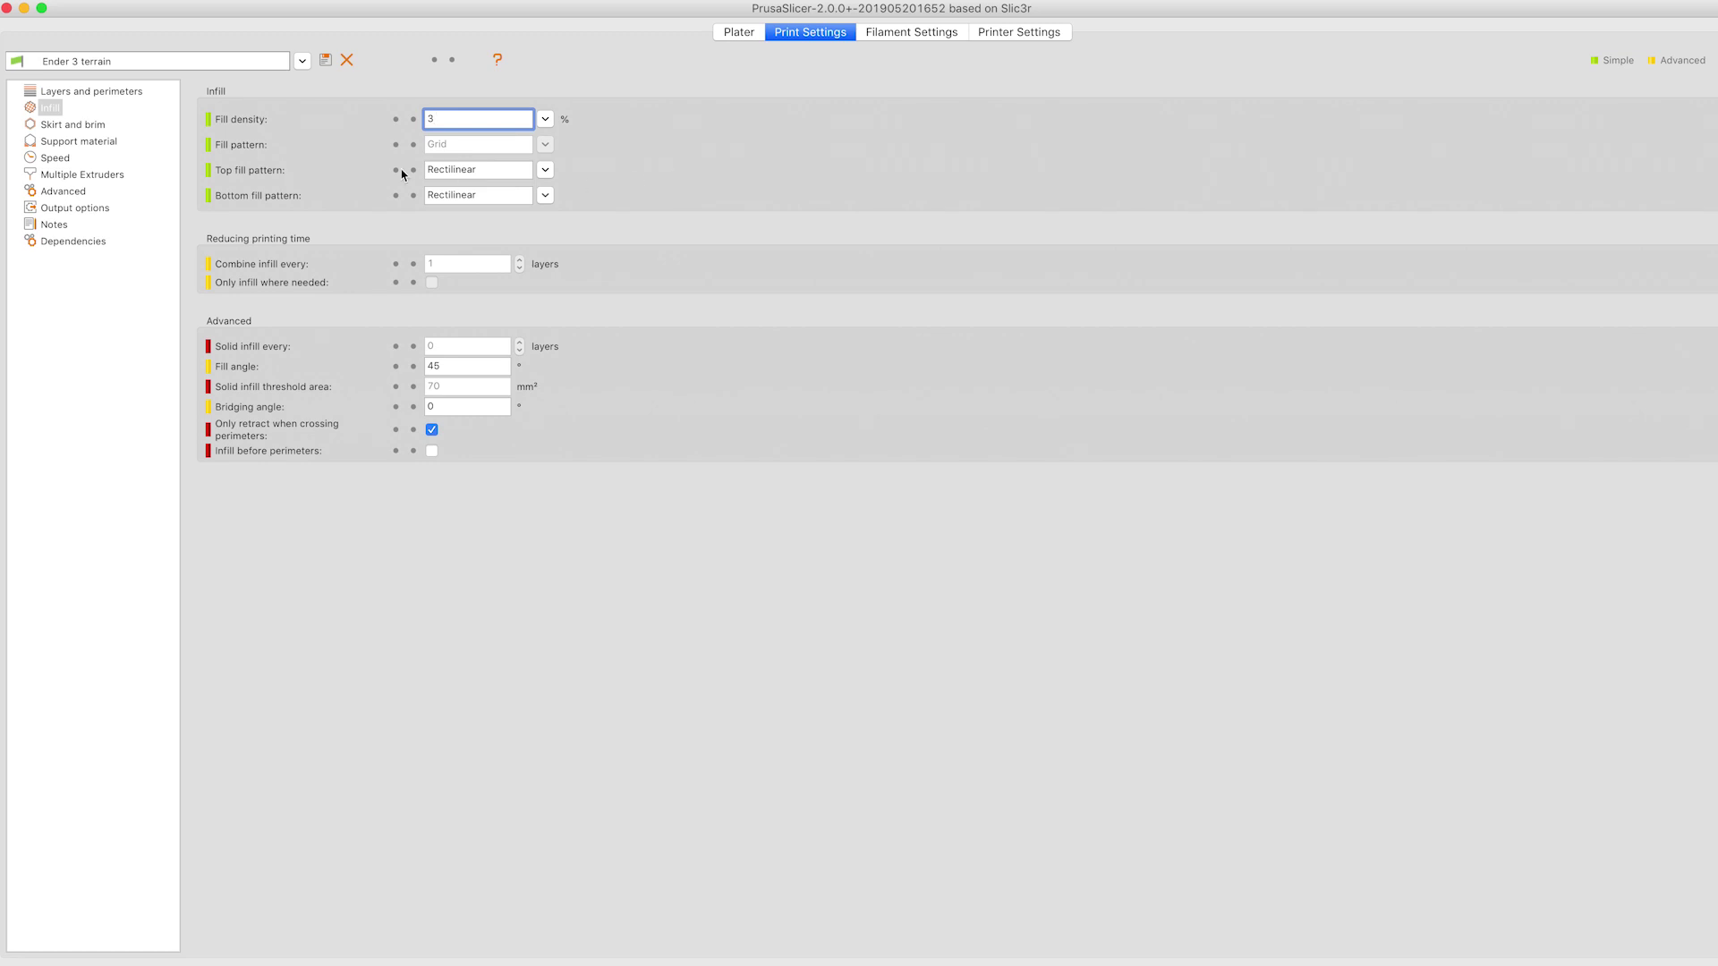
pyautogui.click(713, 136)
pyautogui.click(77, 127)
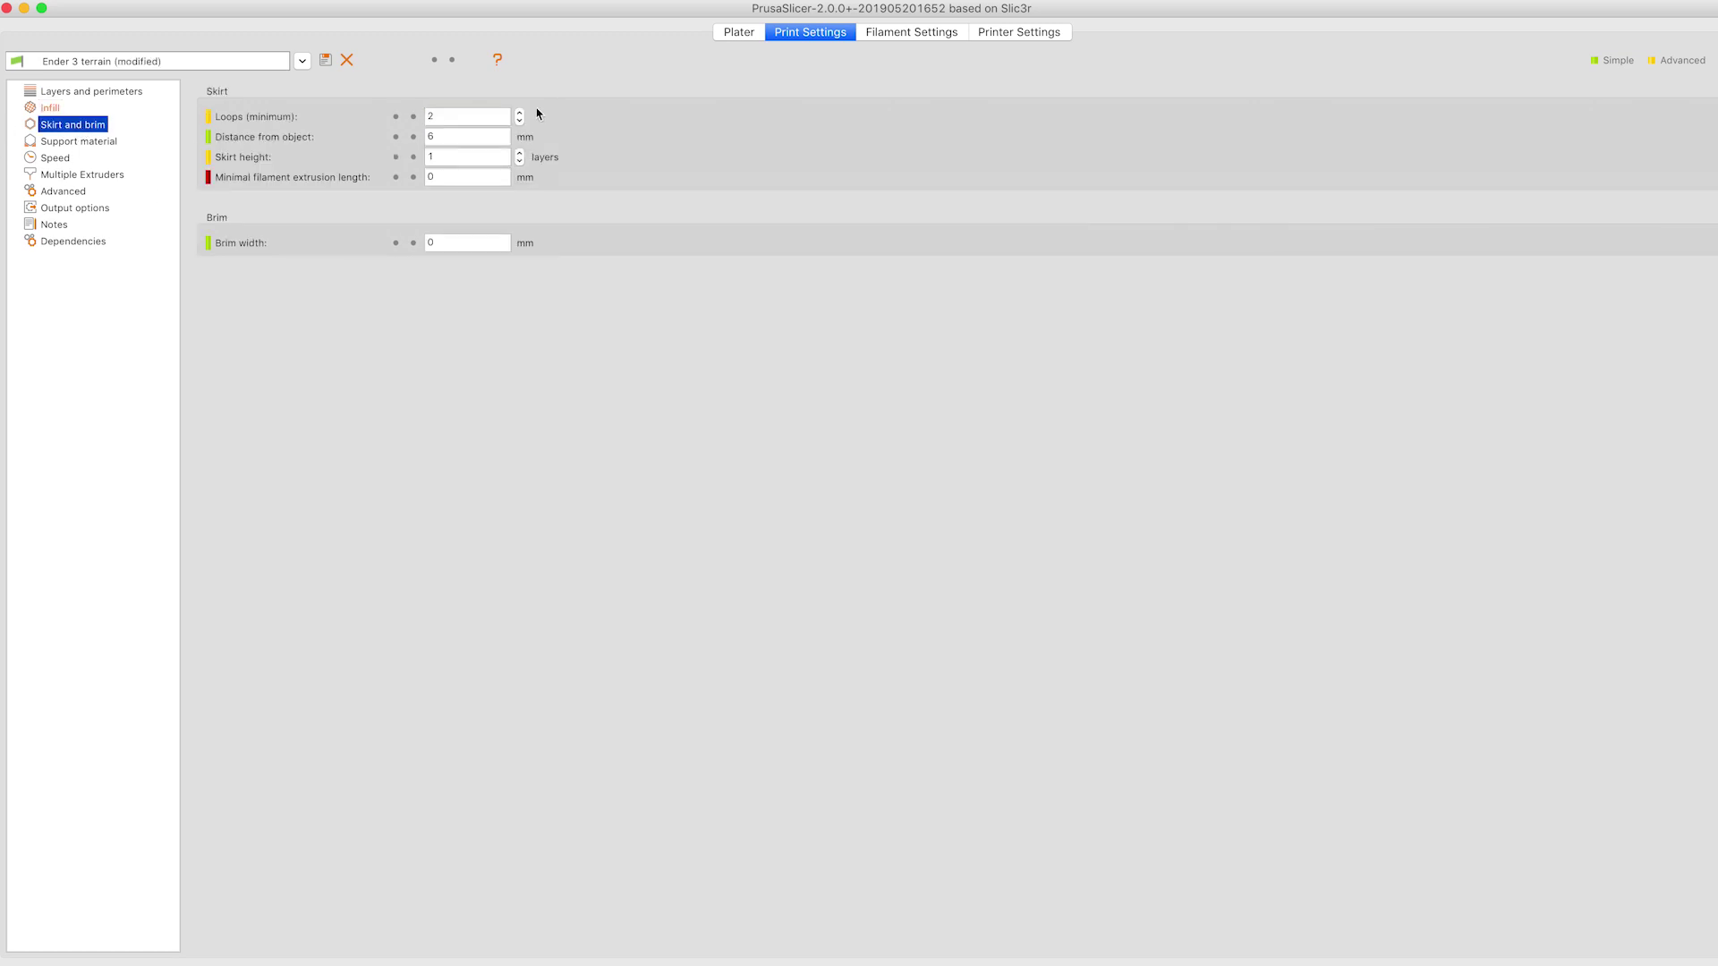
# View the terrain profile's print speed settings
pyautogui.click(55, 158)
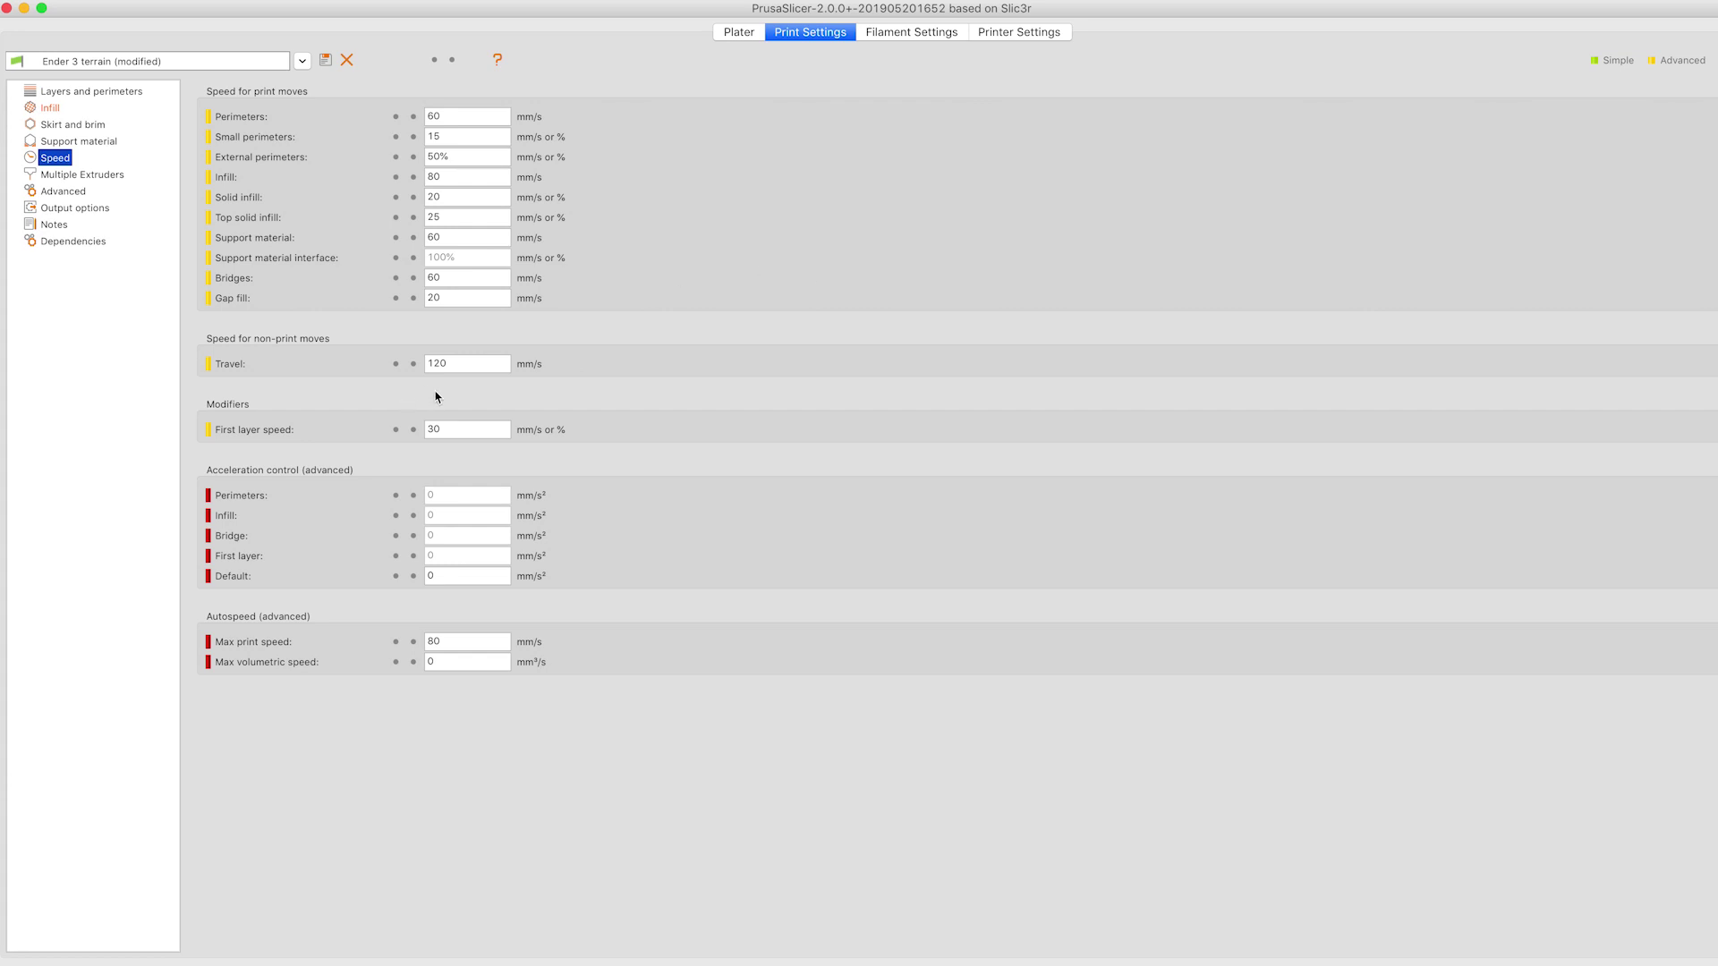
# Review the Multiple Extruders, Advanced, Output options, Notes and Dependencies pages, ending on Layers and perimeters
pyautogui.click(71, 178)
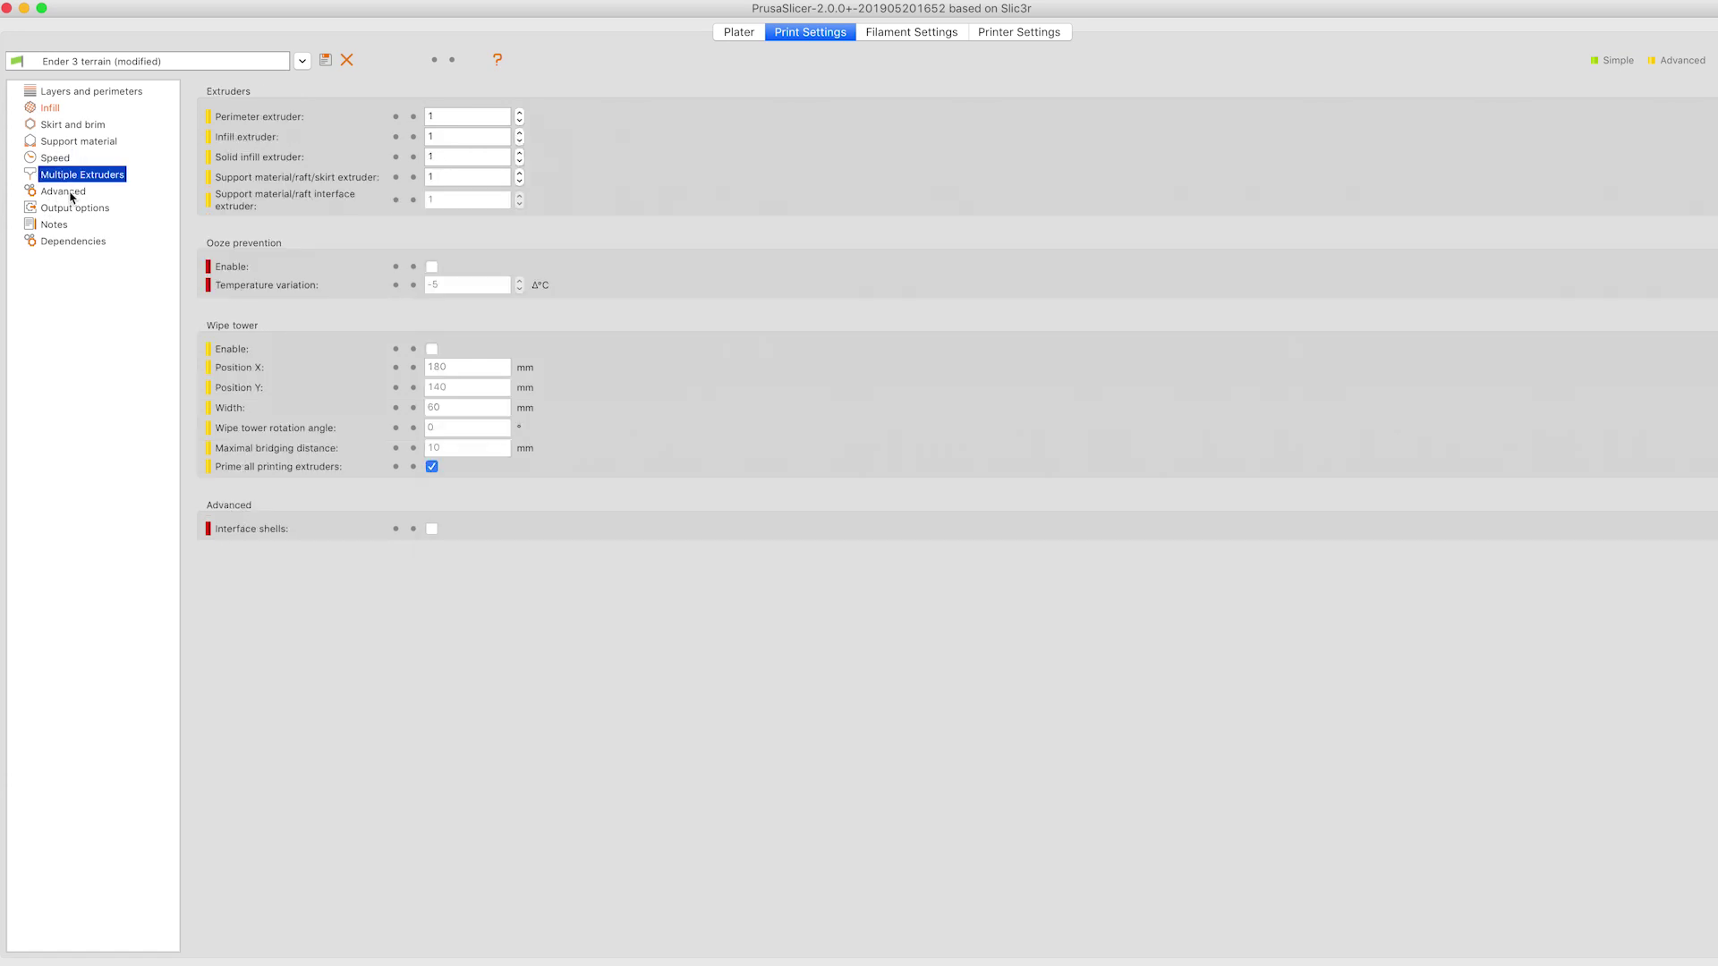
pyautogui.click(71, 193)
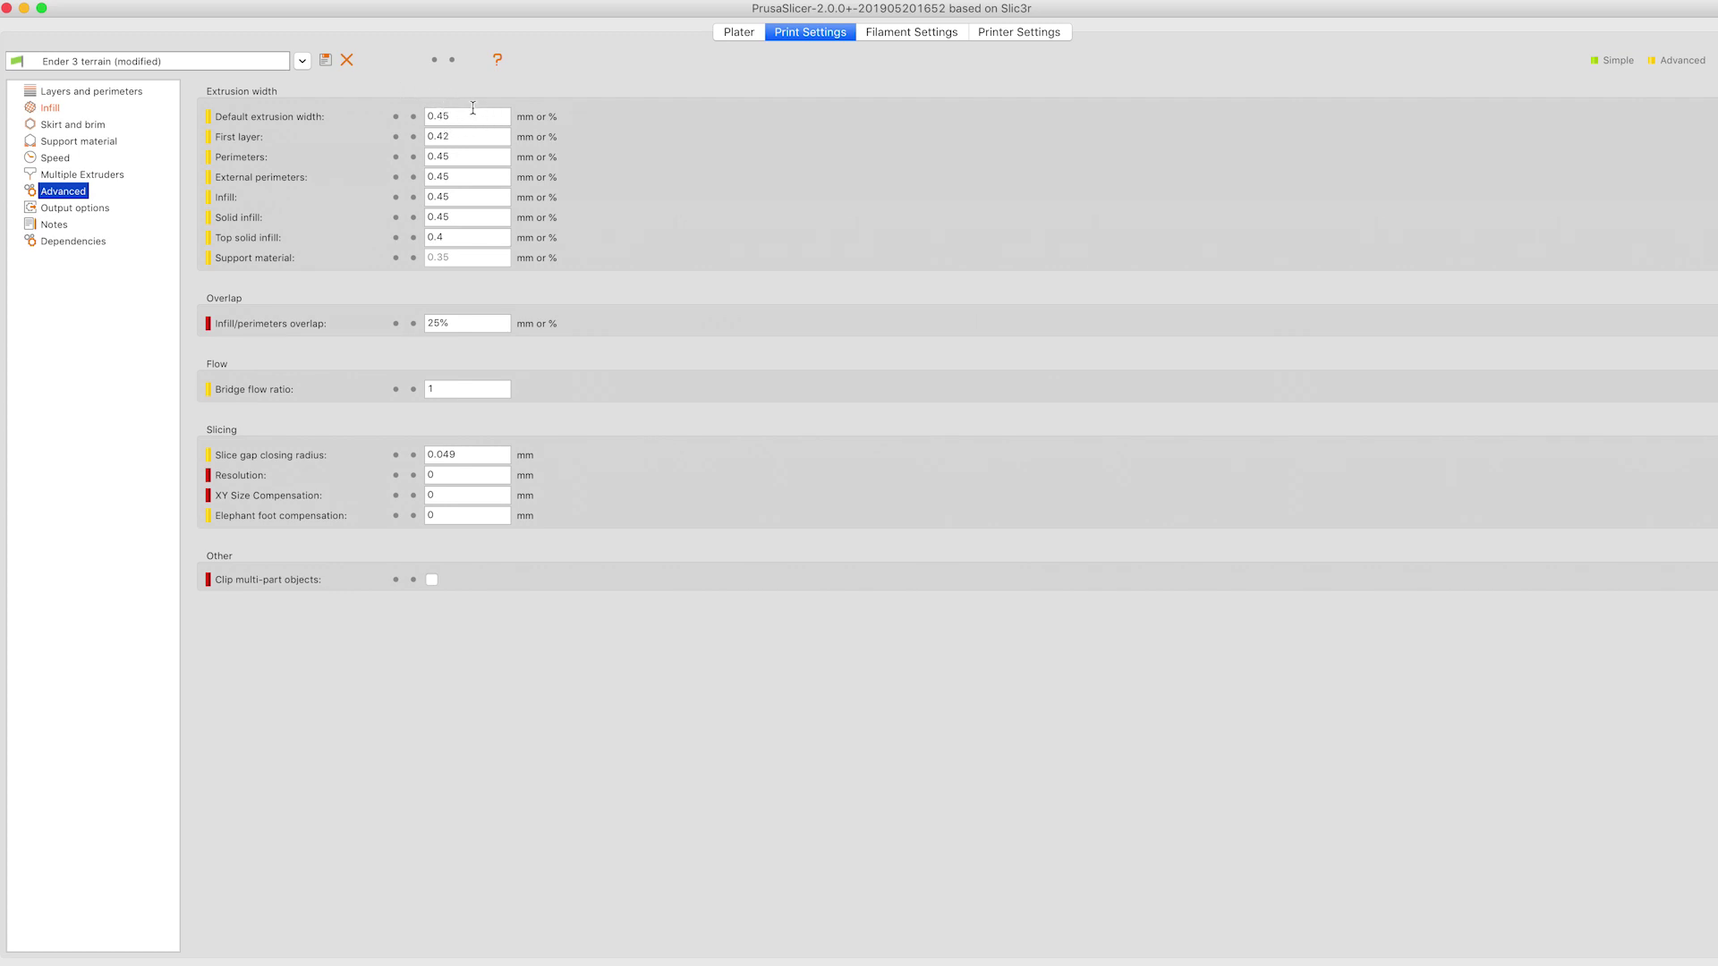
pyautogui.moveTo(473, 109)
pyautogui.click(89, 213)
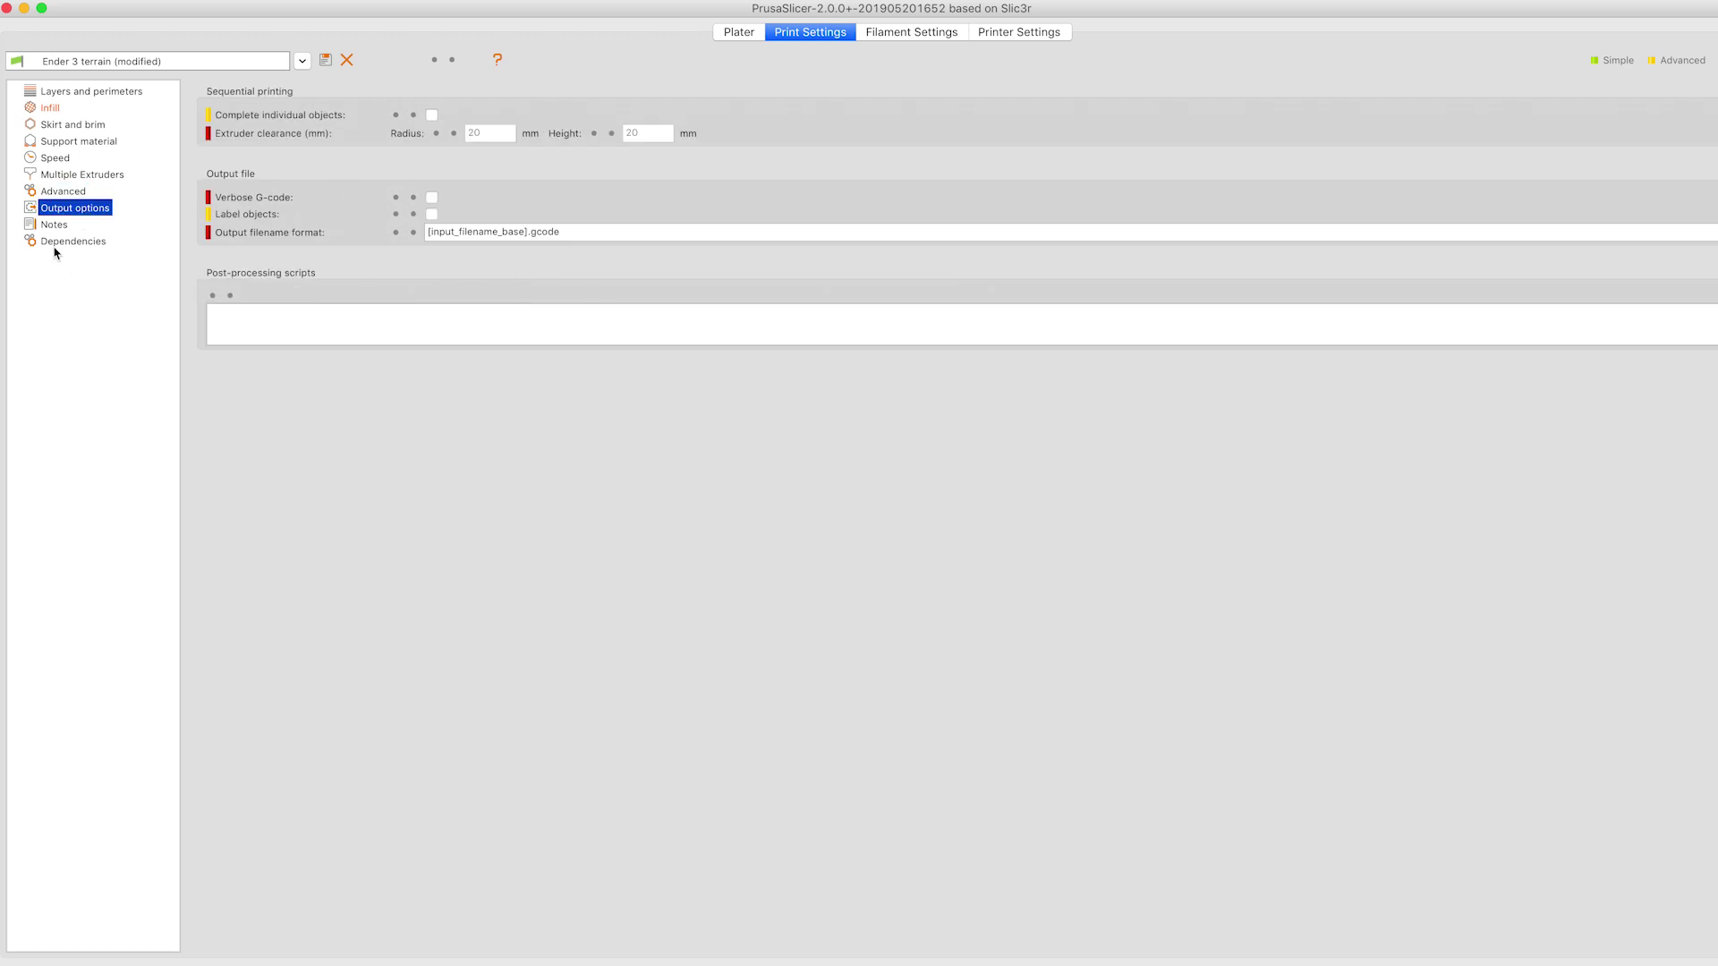
pyautogui.click(57, 226)
pyautogui.click(73, 243)
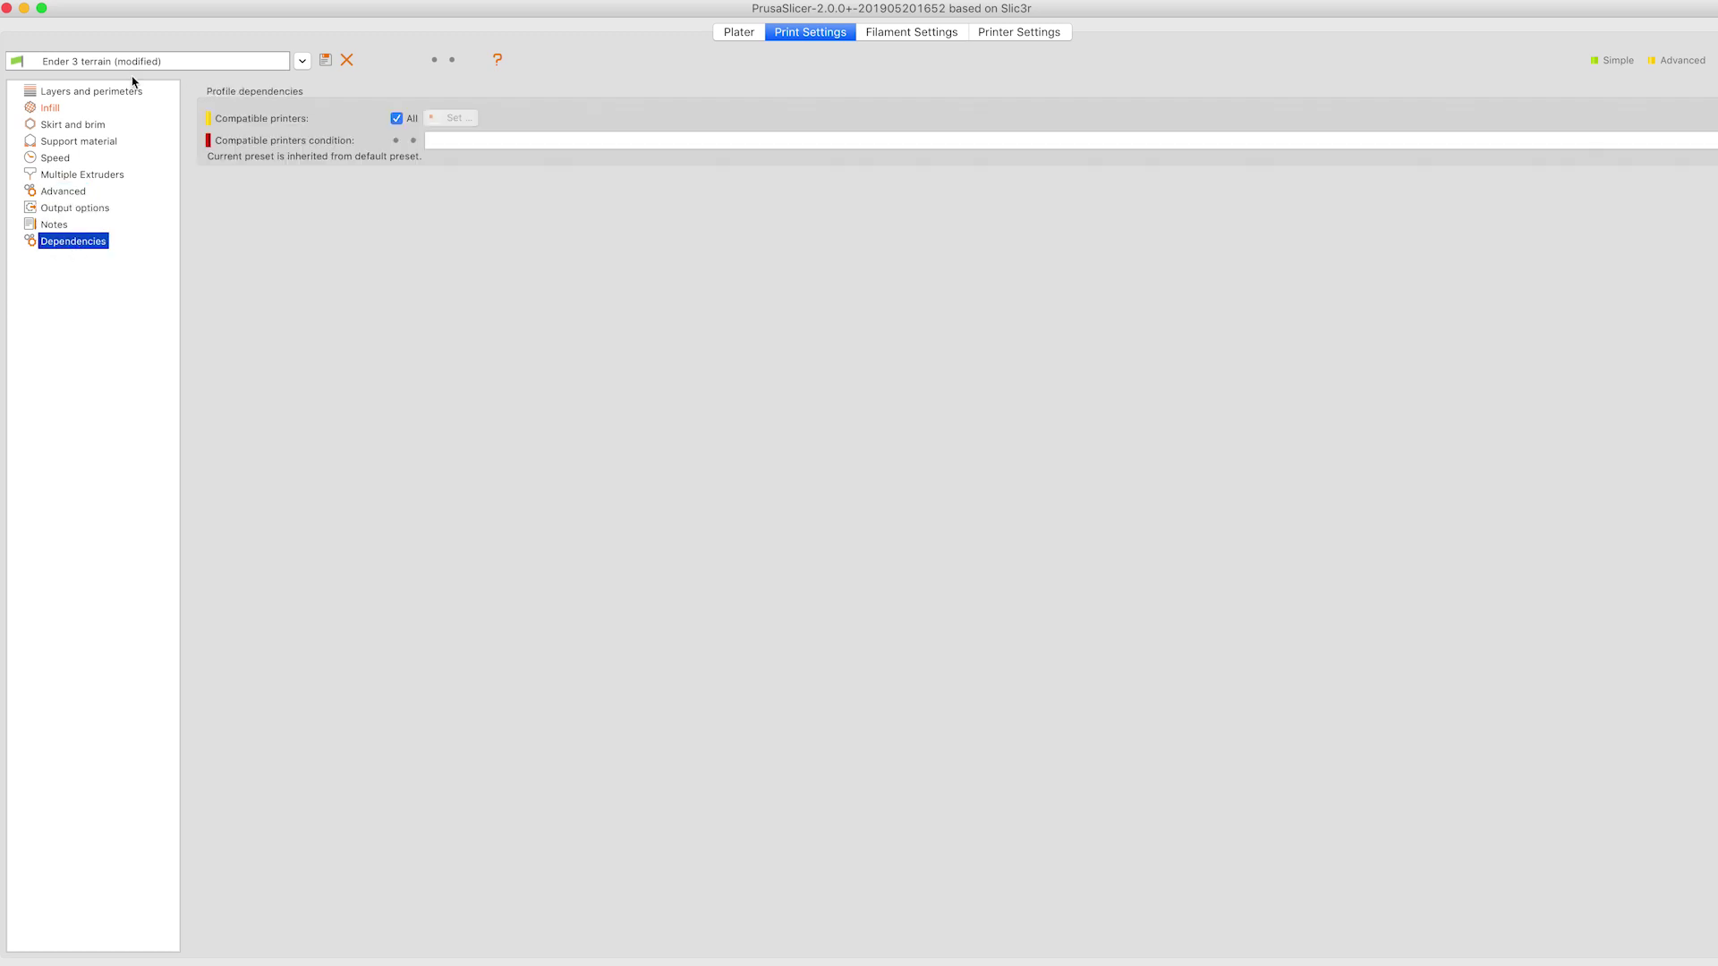
pyautogui.click(76, 93)
# Return to the plate and turn on variable layer height editing for the wall tile
pyautogui.click(735, 31)
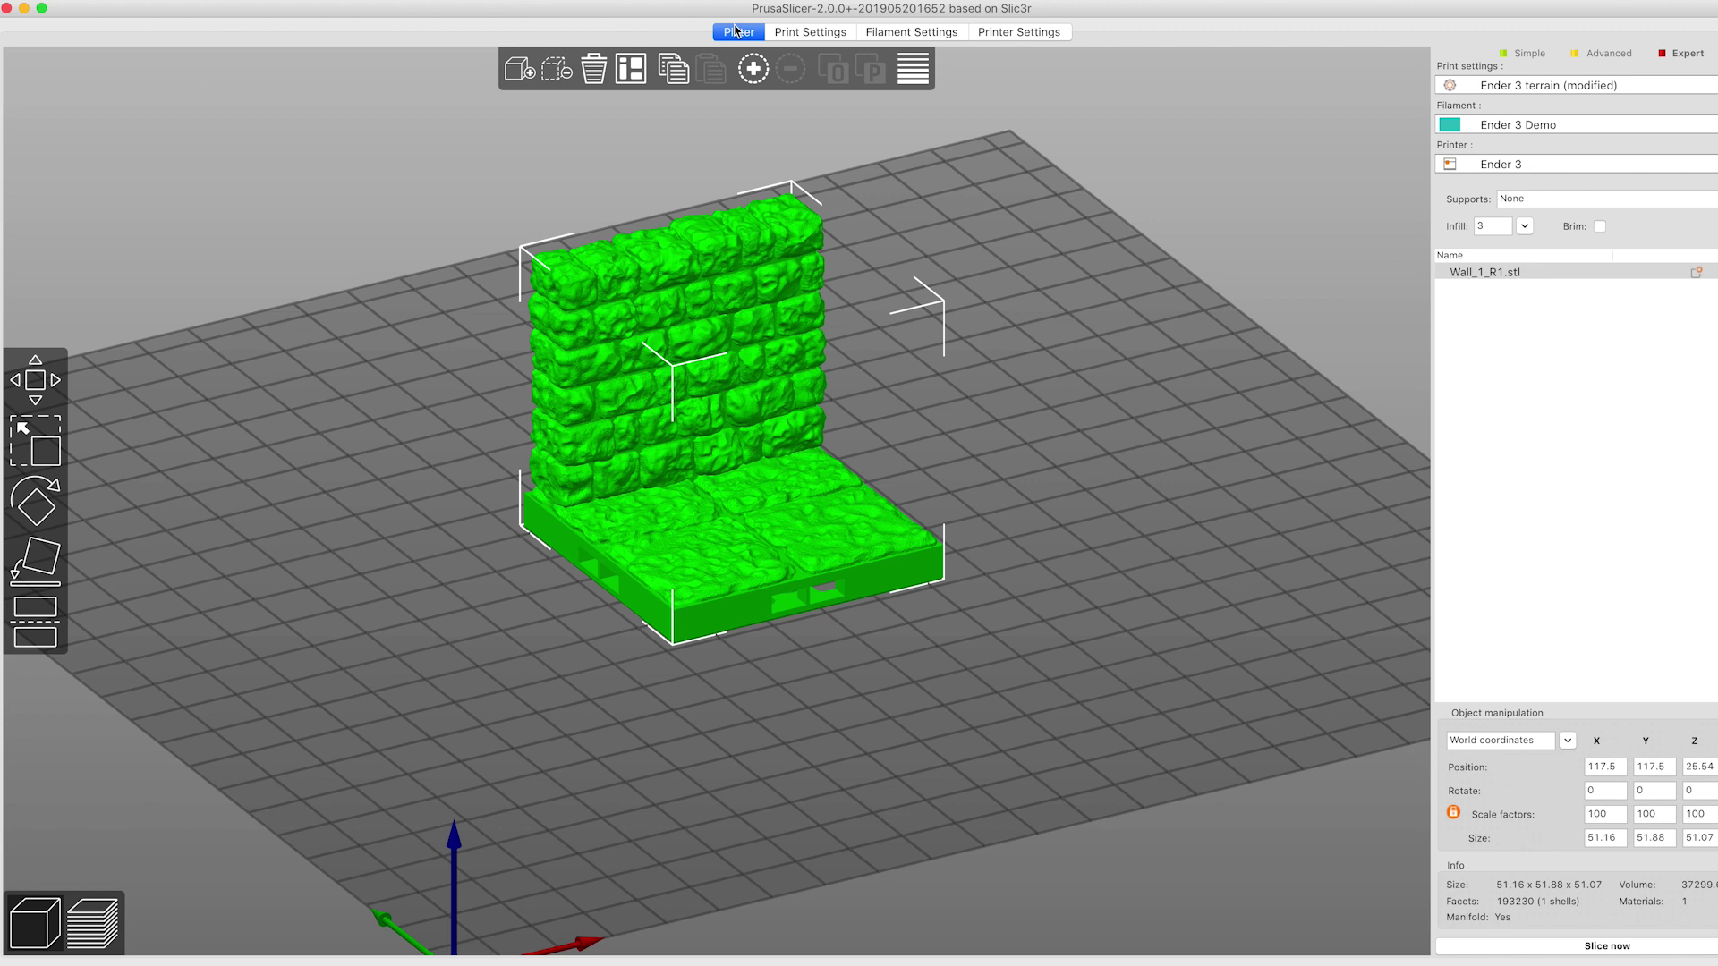
pyautogui.moveTo(1235, 953)
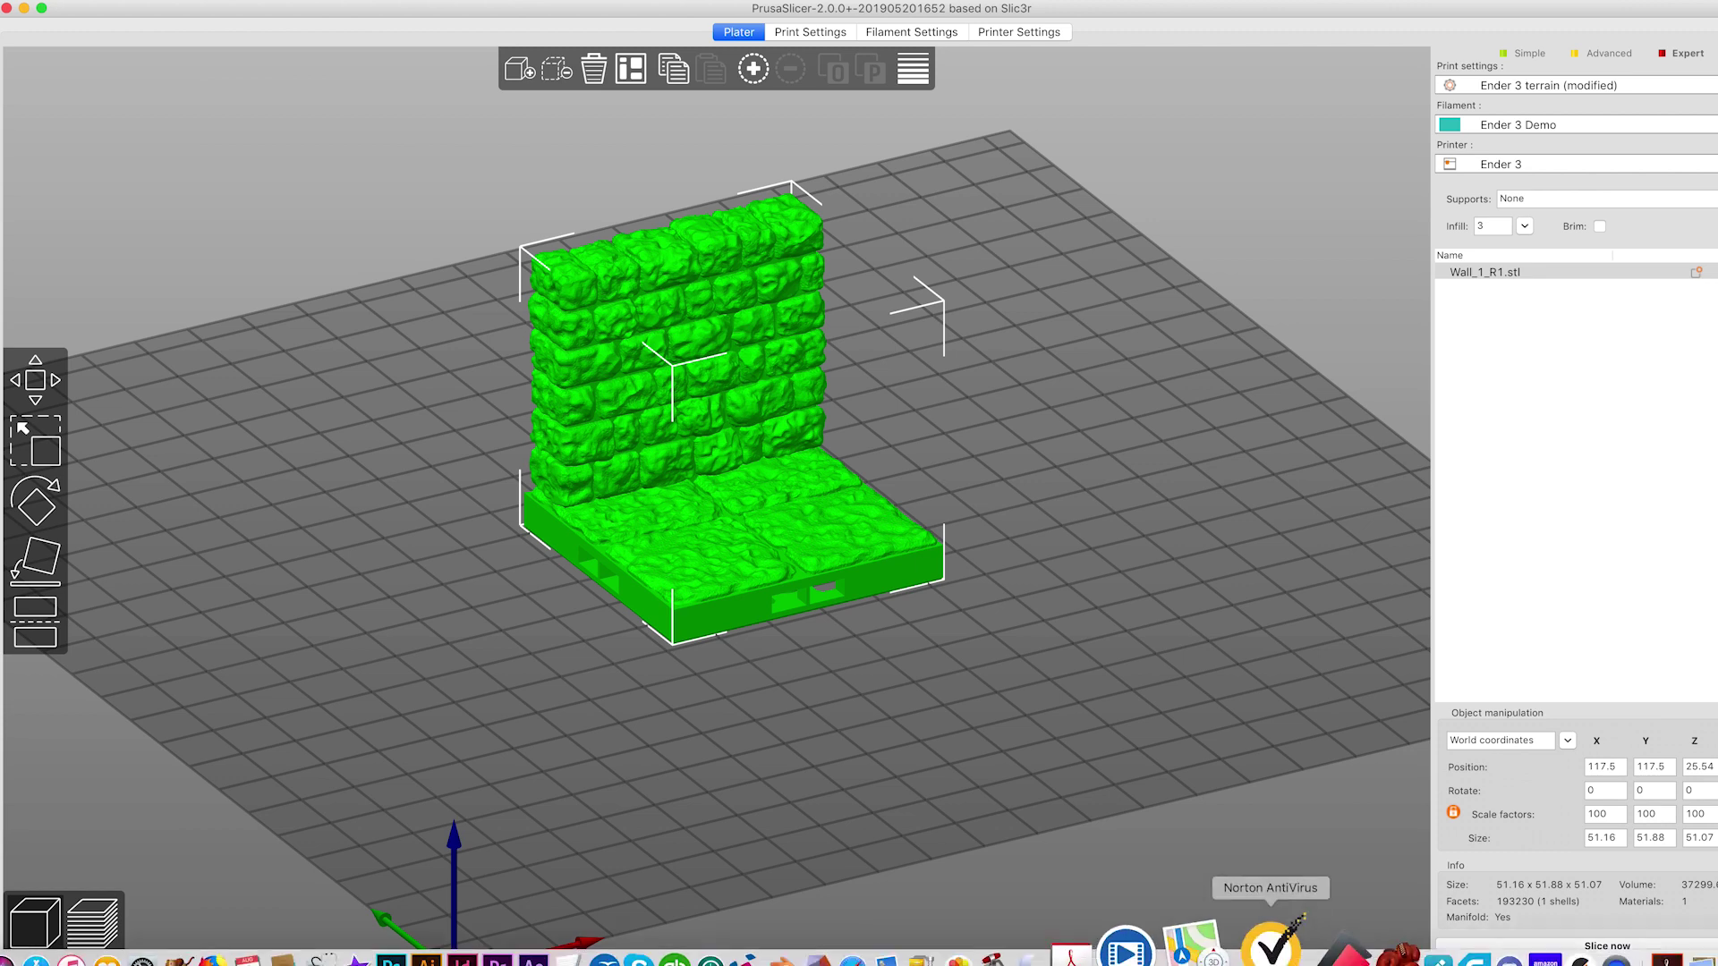
pyautogui.click(1555, 940)
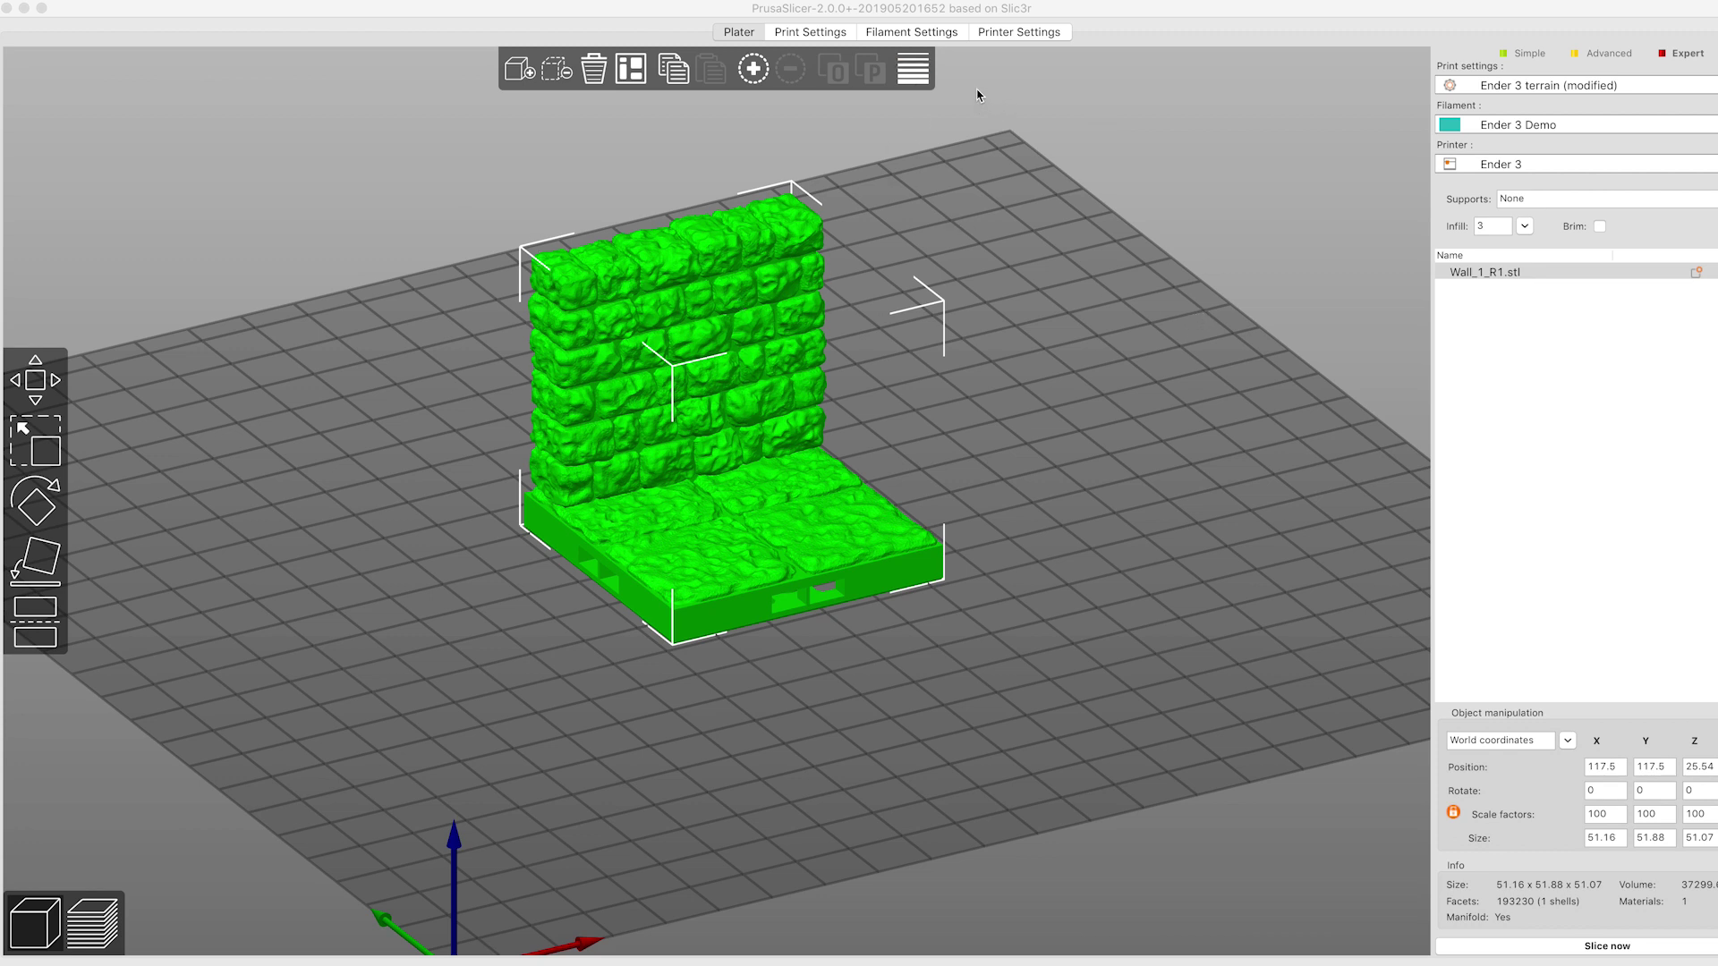
pyautogui.click(914, 69)
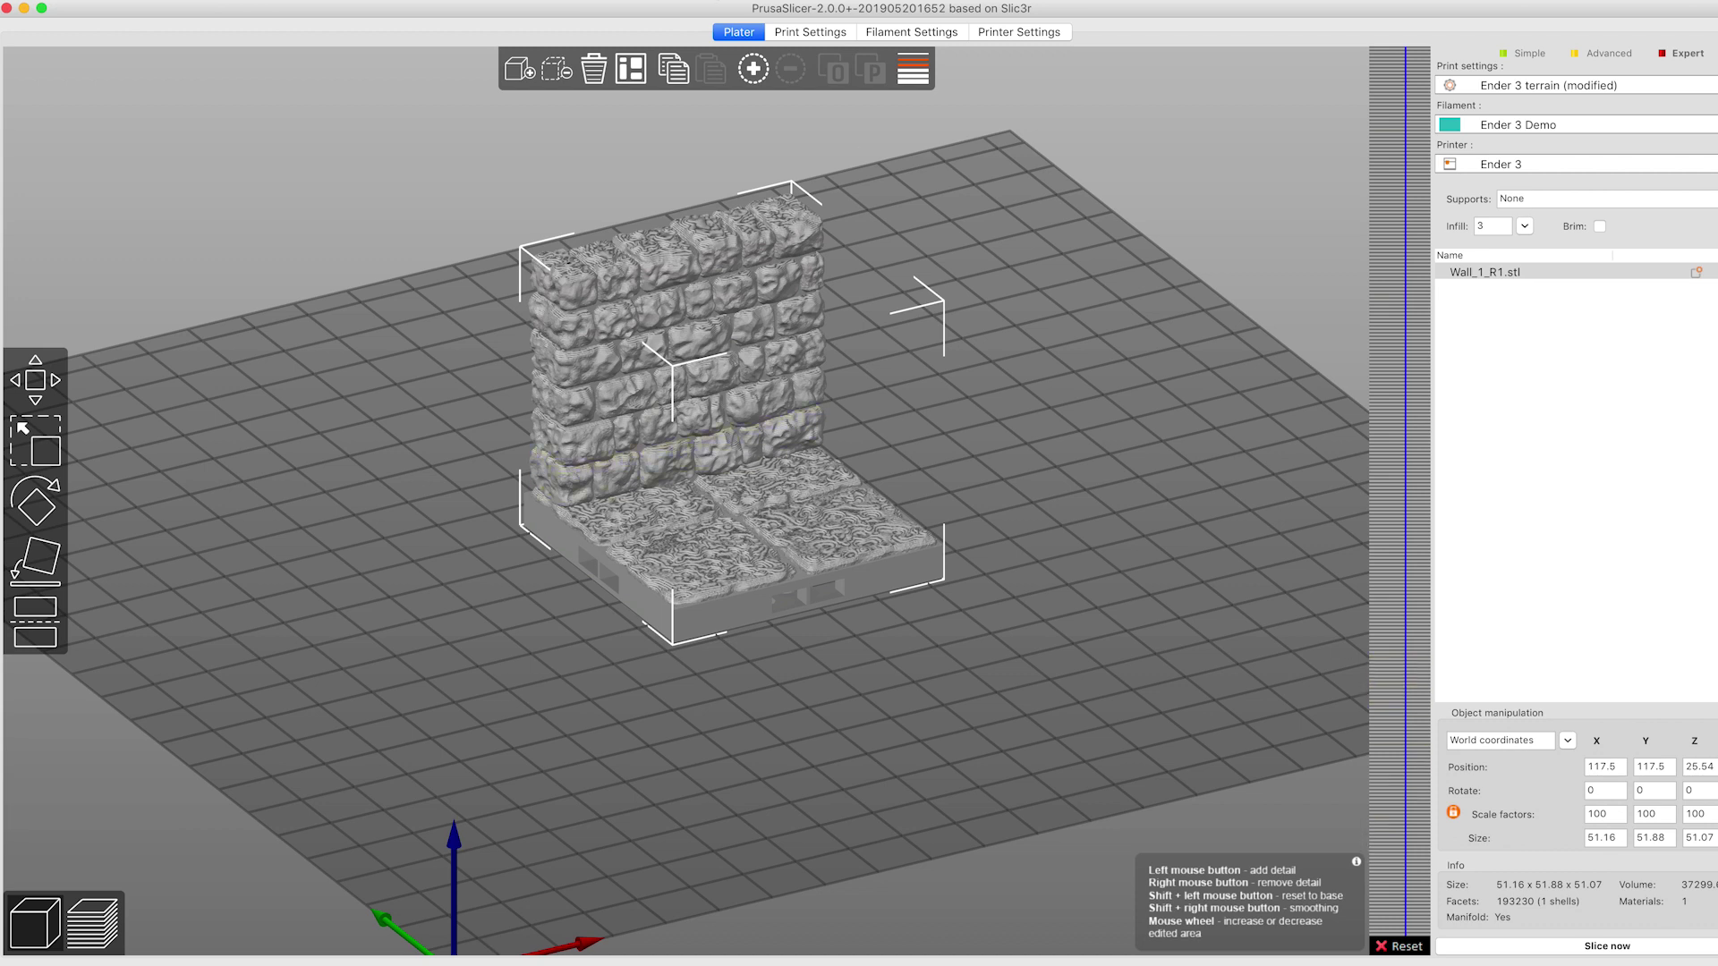
# Review the print profile's layer height and Extruder 1's minimum and maximum layer heights
pyautogui.click(810, 32)
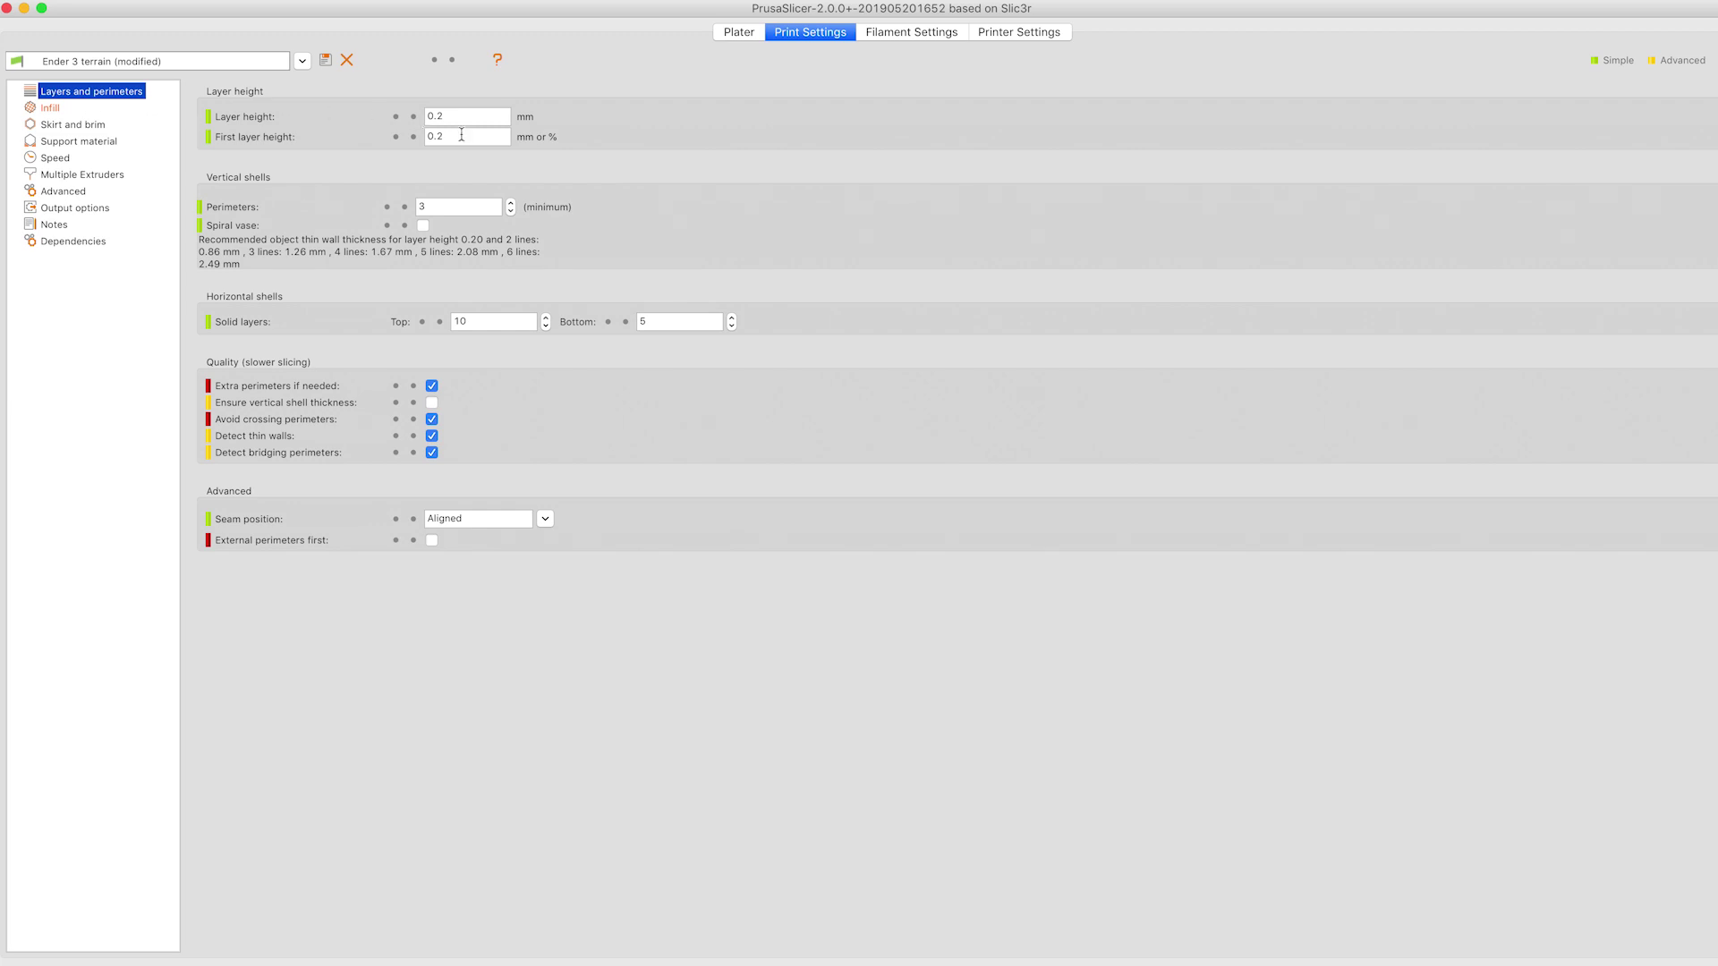
pyautogui.click(741, 33)
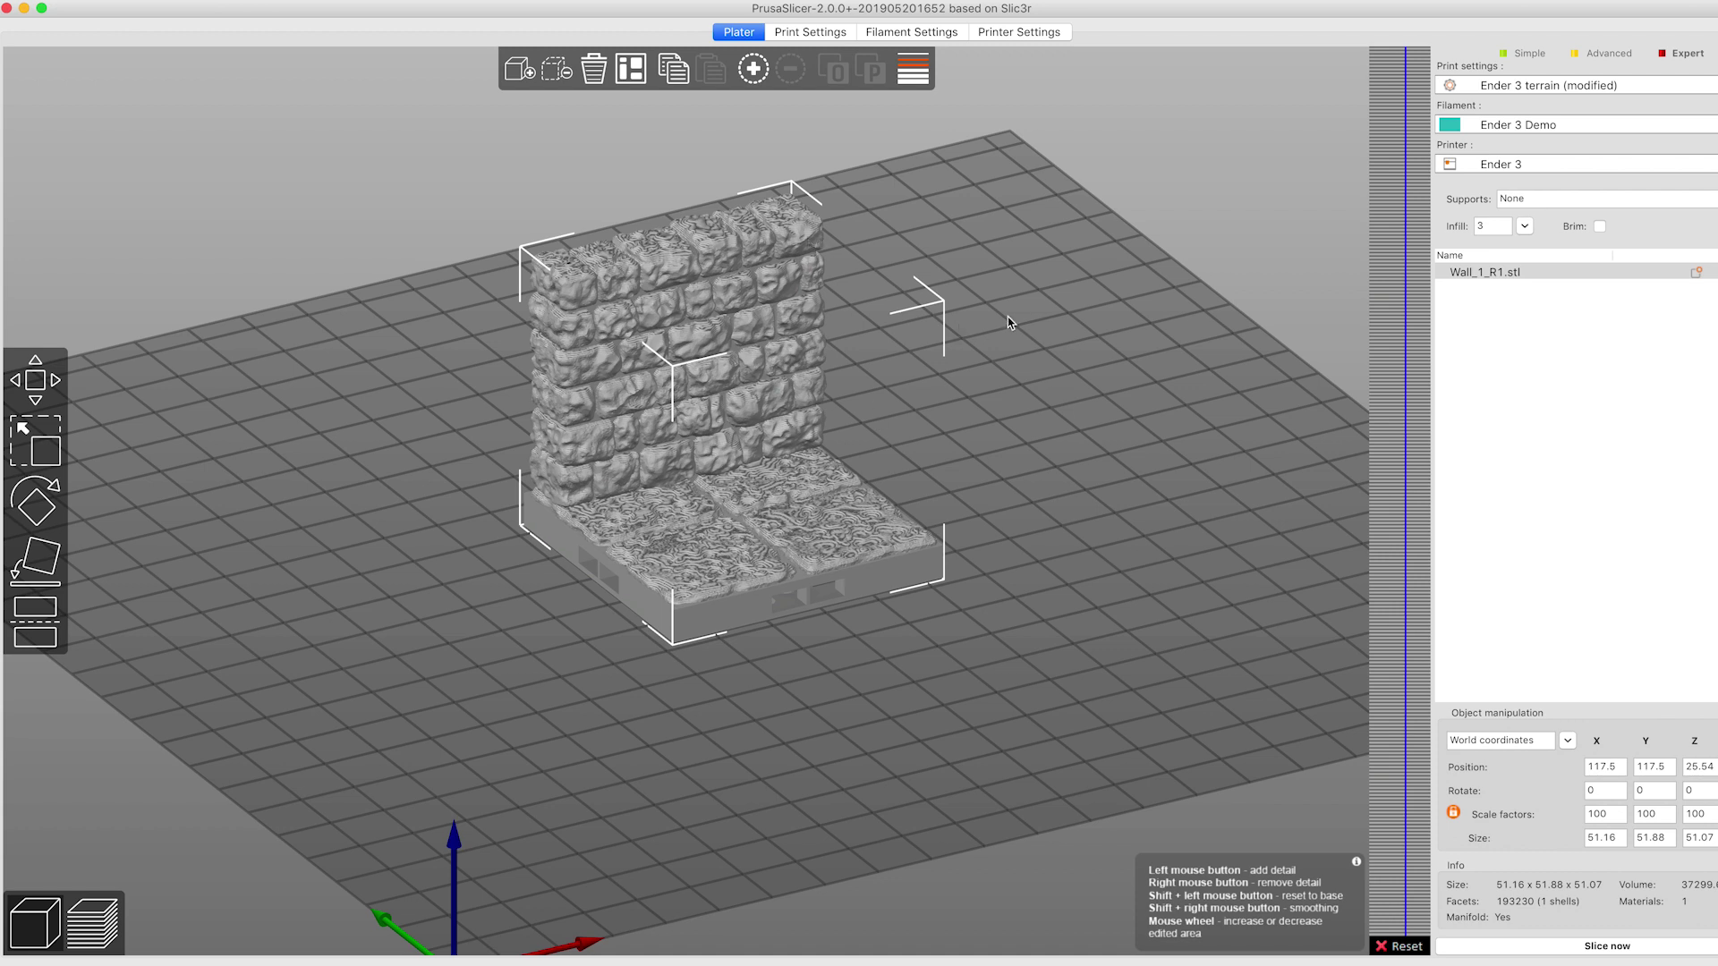
pyautogui.click(1033, 33)
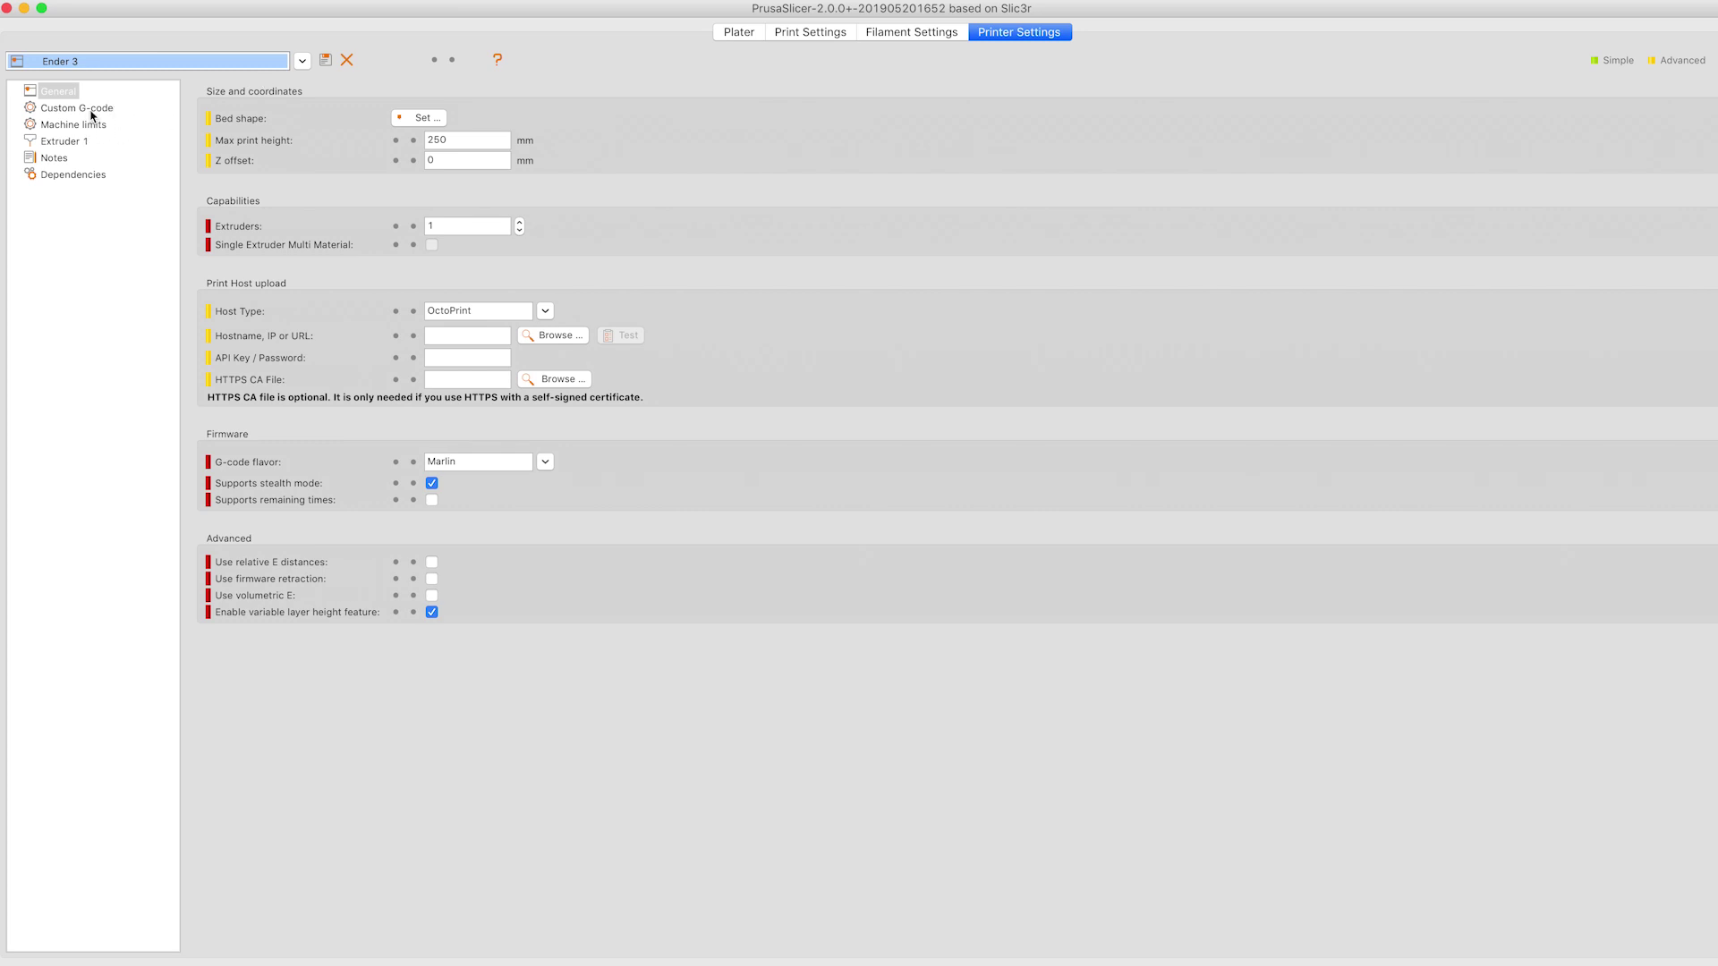
pyautogui.click(77, 141)
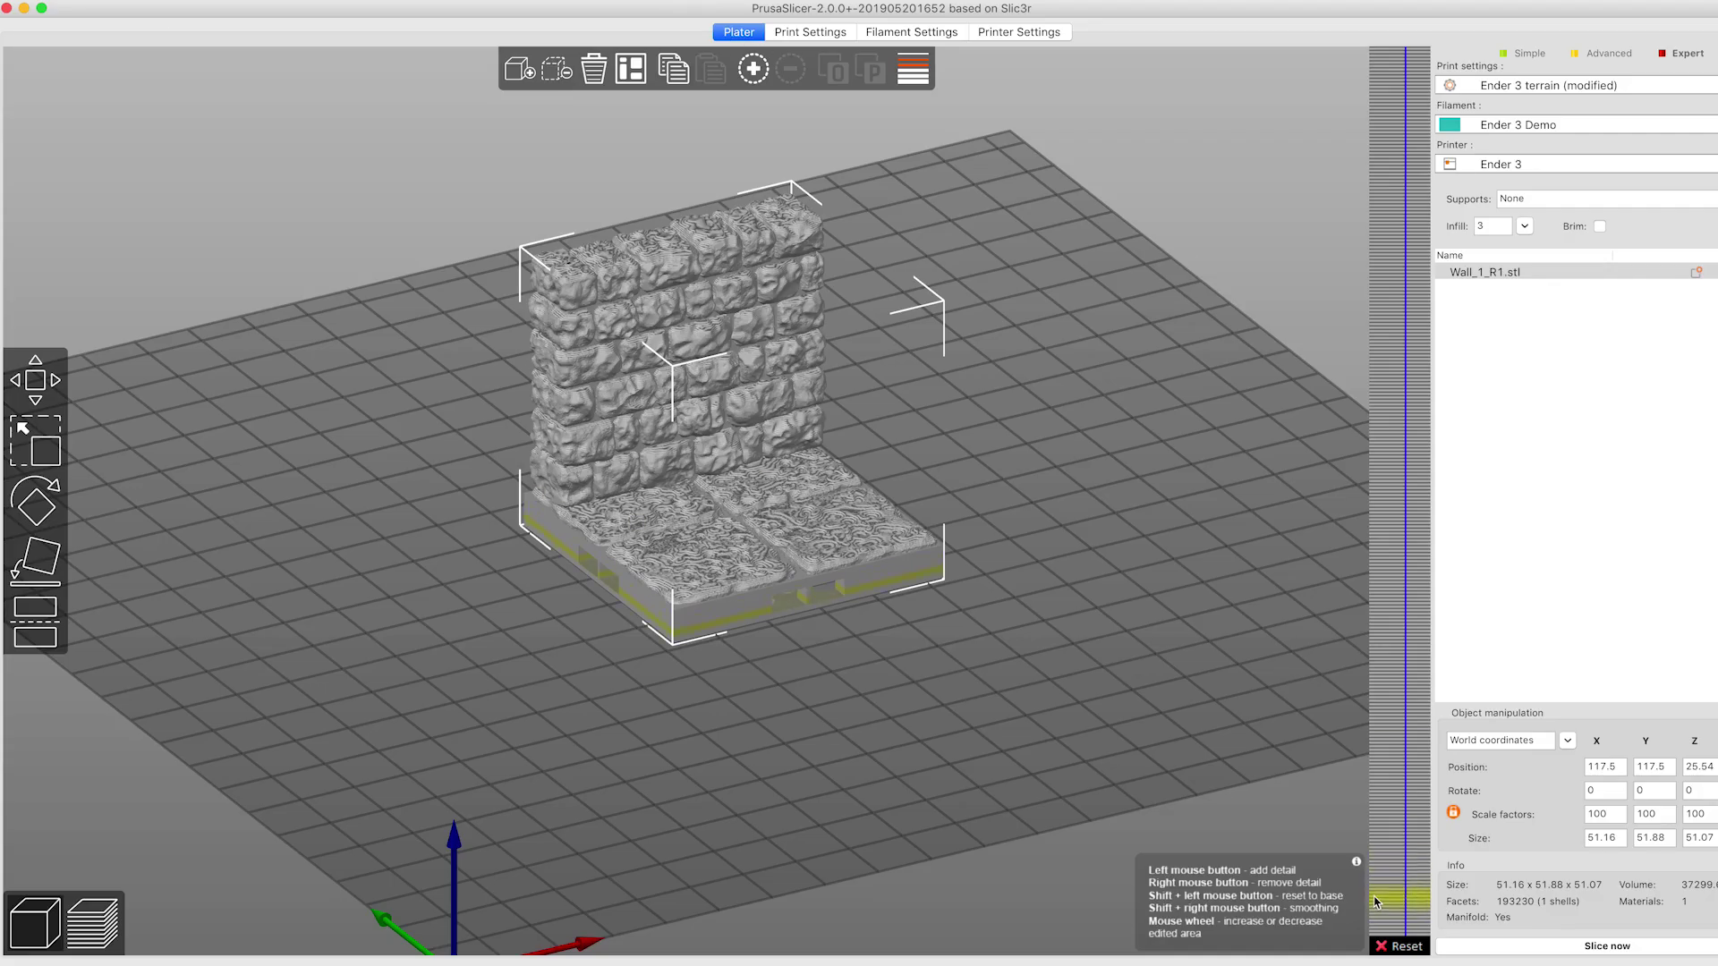
# Paint finer layer heights onto the tile's base and the wall's top layers, then slice
pyautogui.moveTo(1414, 920)
pyautogui.mouseDown()
pyautogui.moveTo(1415, 826)
pyautogui.moveTo(1422, 927)
pyautogui.moveTo(1431, 770)
pyautogui.moveTo(1407, 823)
pyautogui.moveTo(1413, 779)
pyautogui.moveTo(1419, 824)
pyautogui.mouseUp()
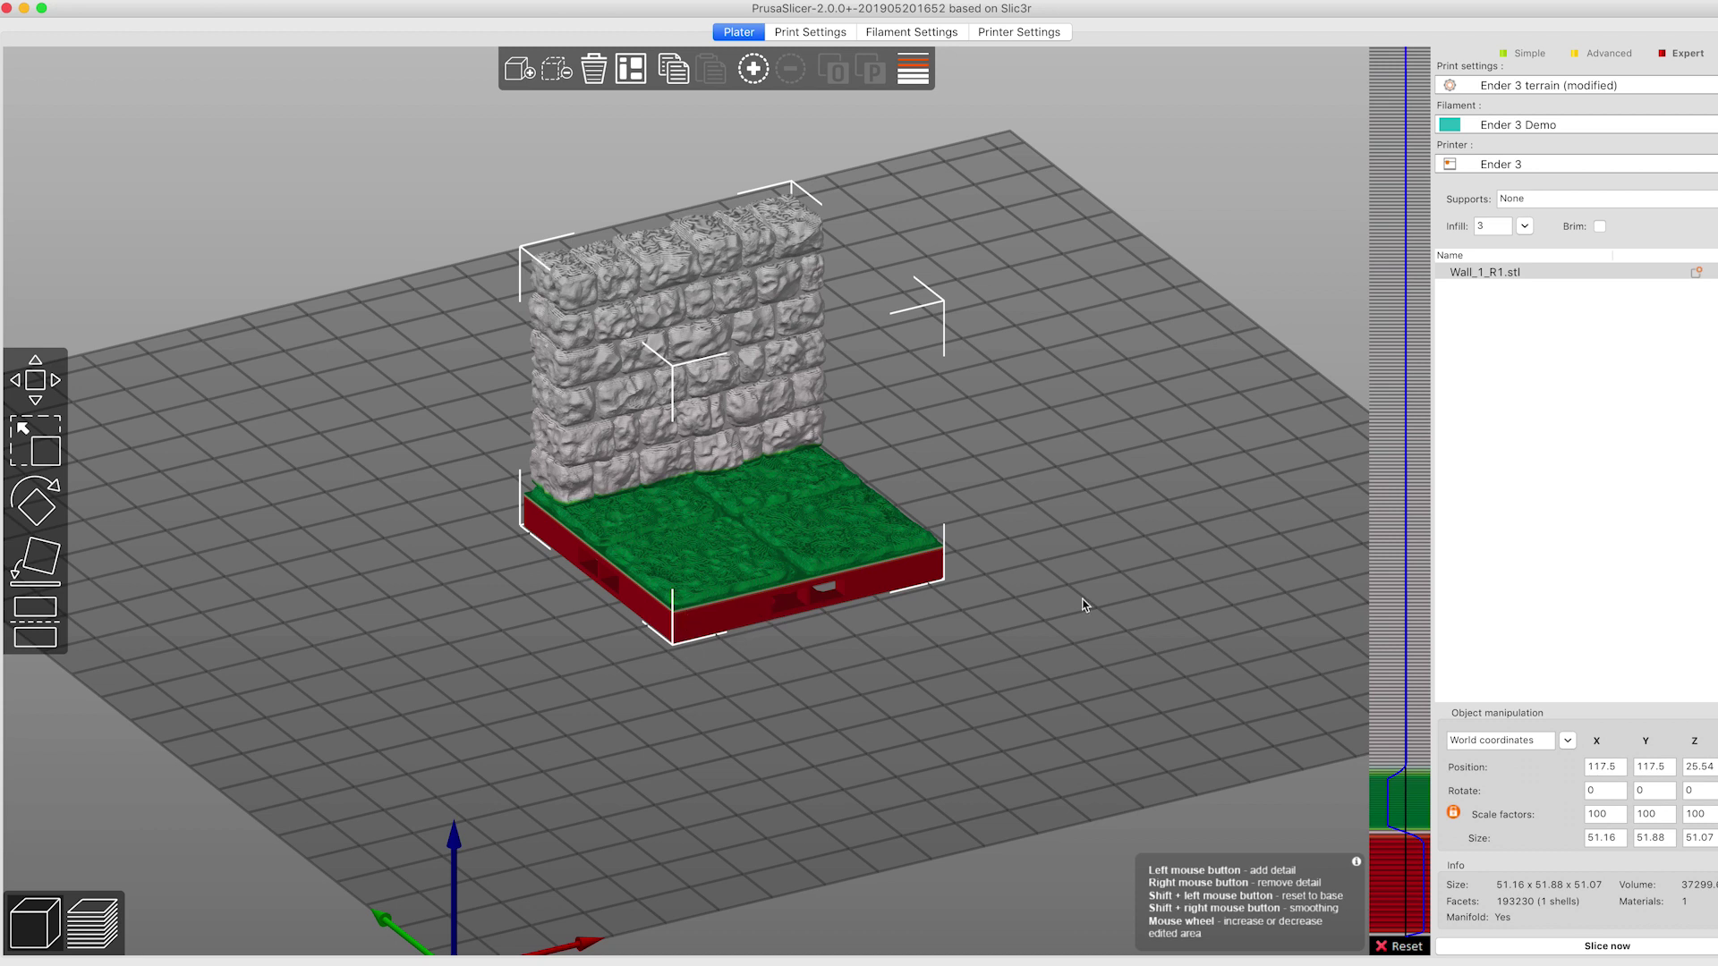
pyautogui.moveTo(1405, 99)
pyautogui.mouseDown()
pyautogui.moveTo(1406, 46)
pyautogui.moveTo(1410, 127)
pyautogui.mouseUp()
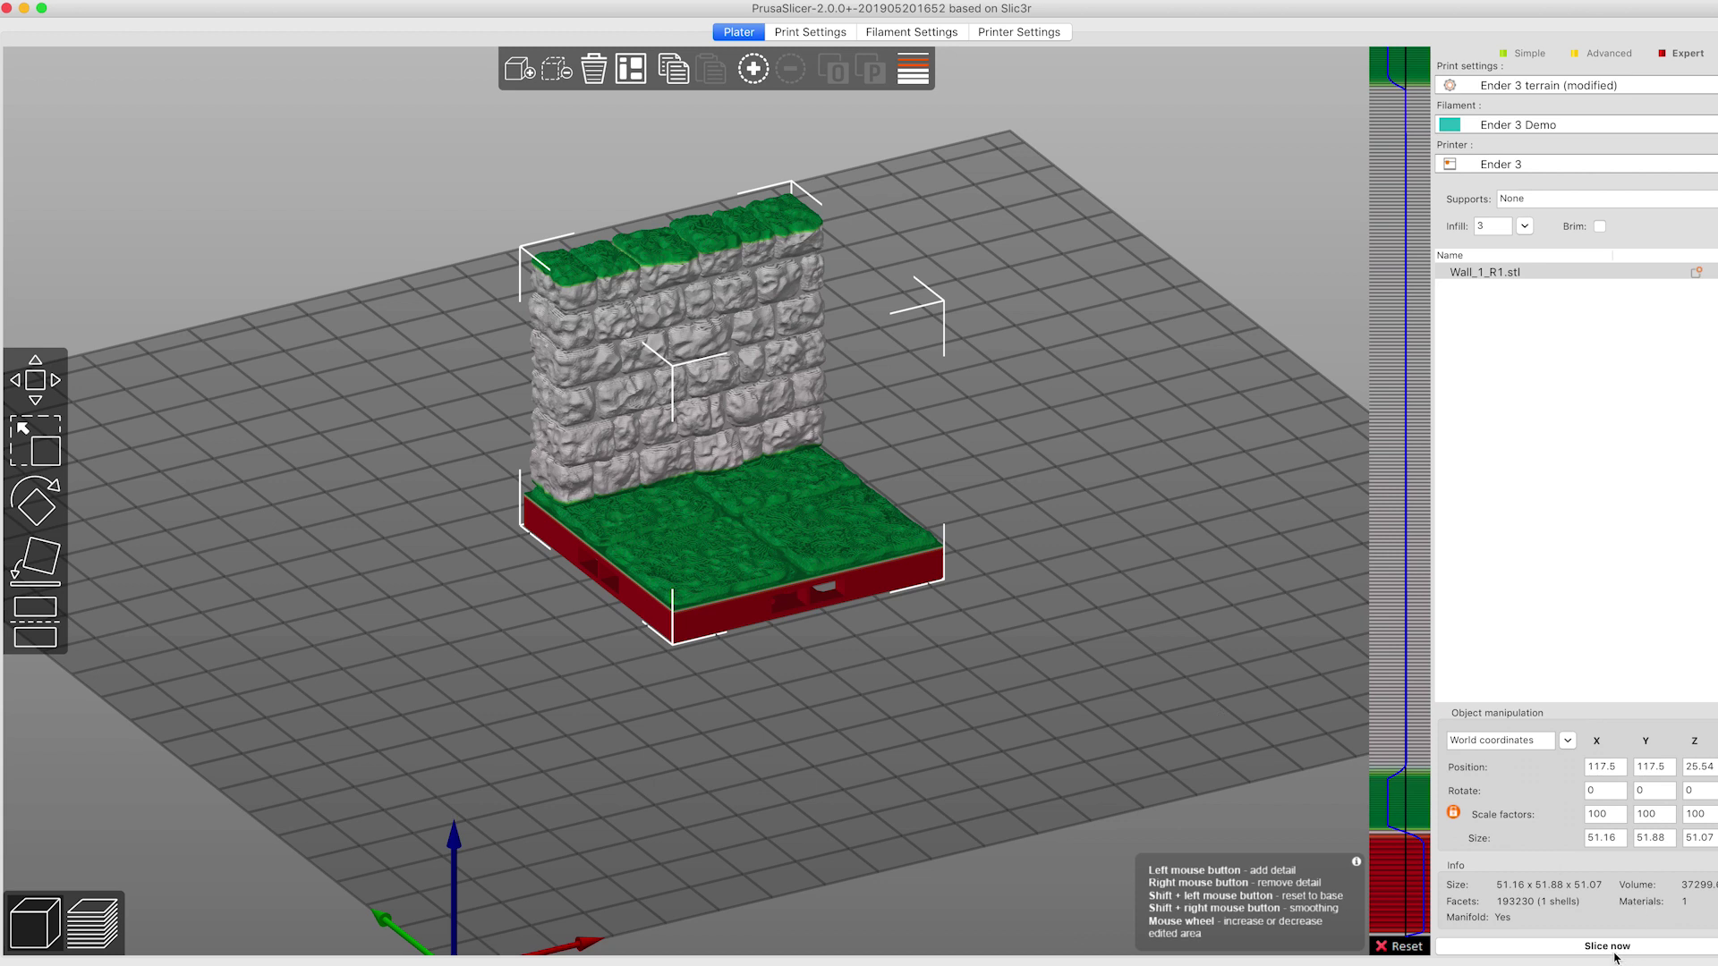
pyautogui.click(1568, 949)
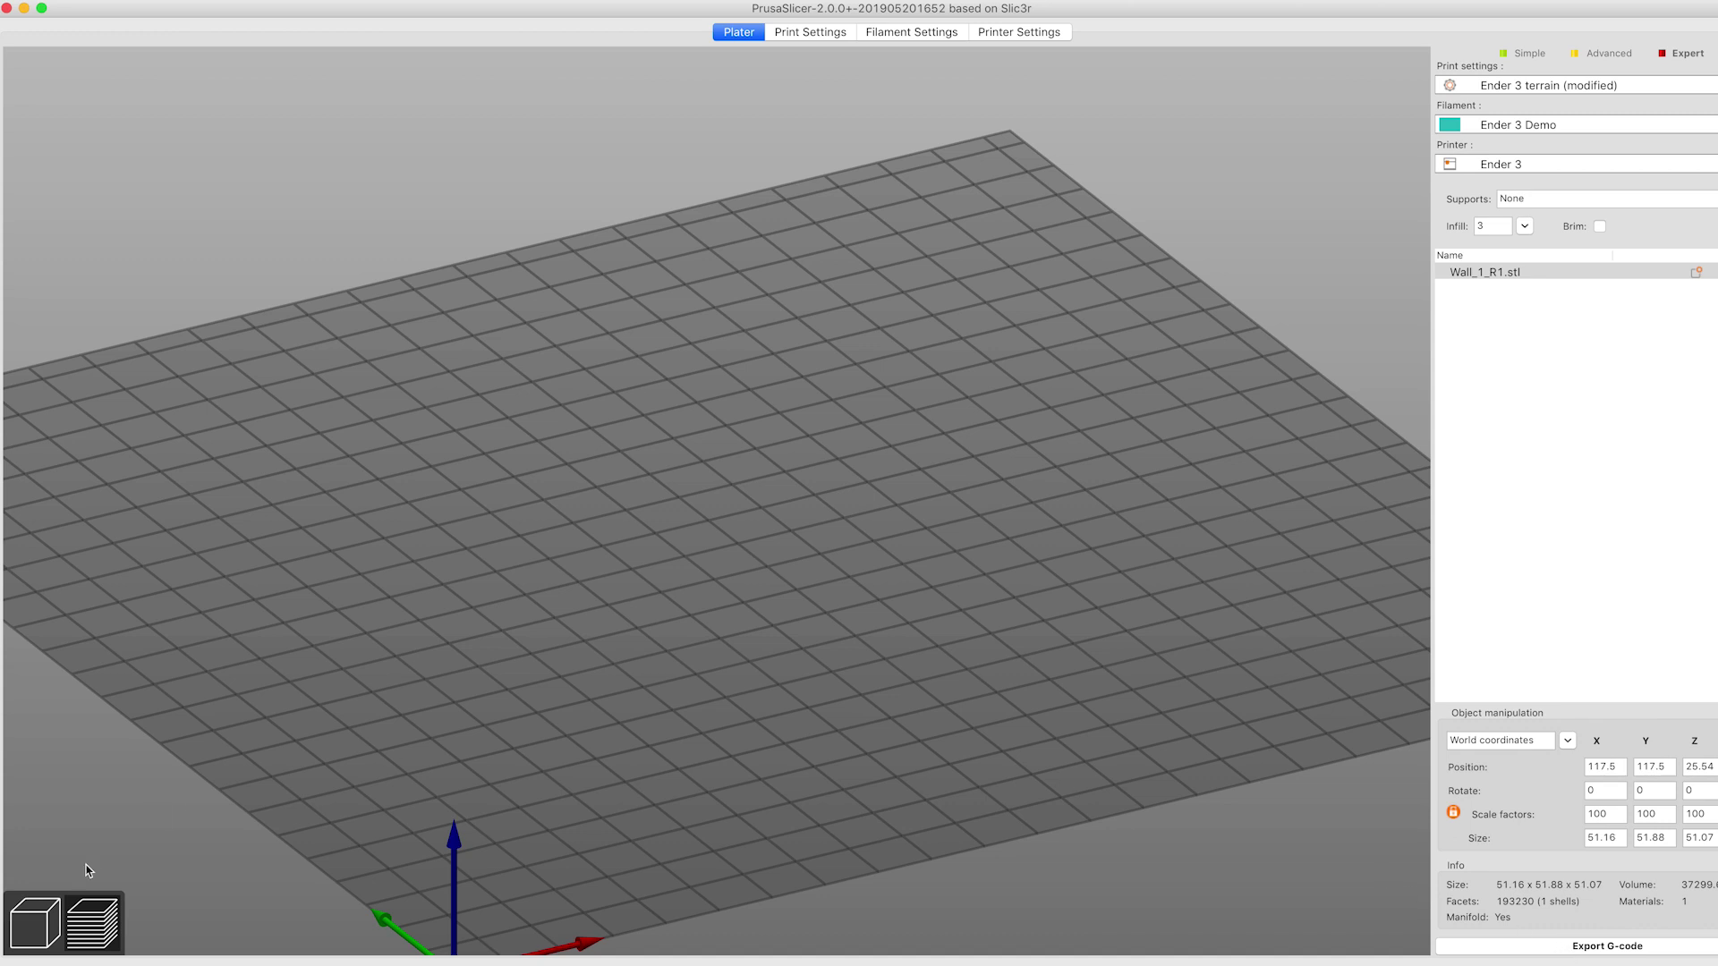
# Switch from the sliced preview back to the 3D view of the wall tile
pyautogui.click(36, 922)
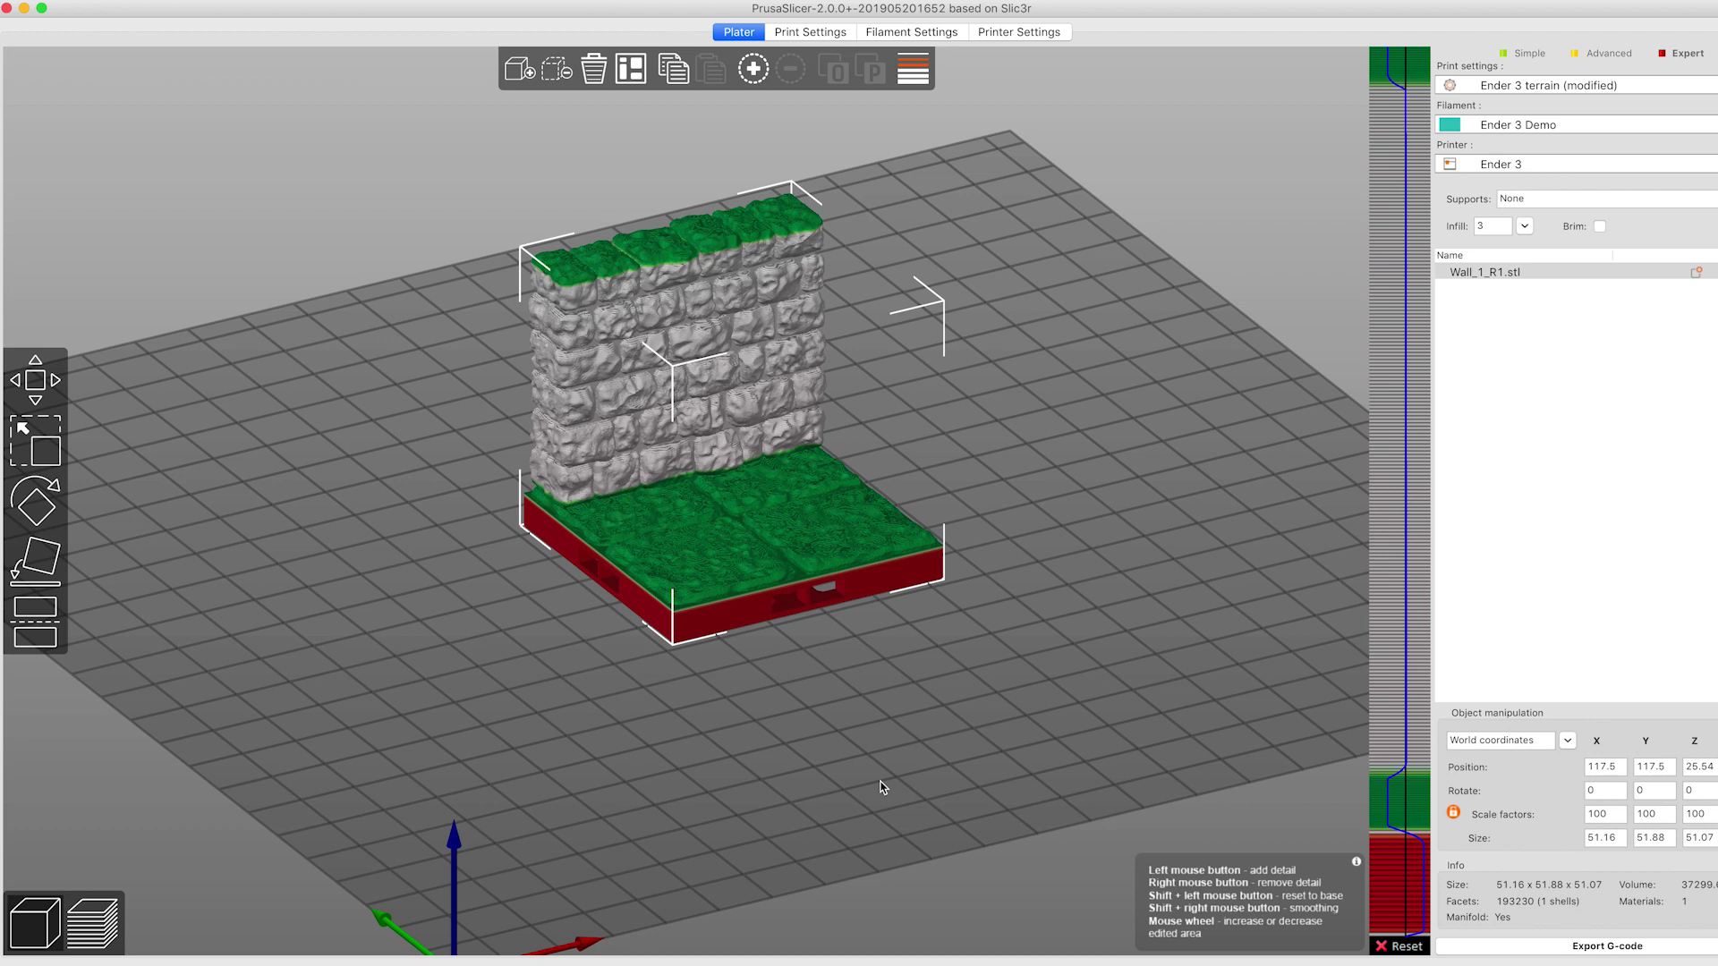